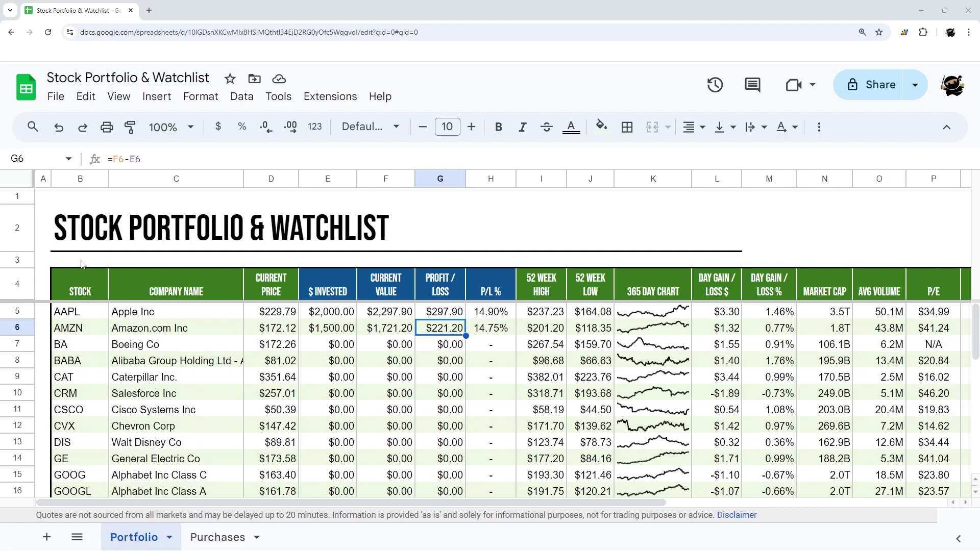
On Purchases row 4, set the date to 8/2/2024 and the stock to BA
{"action": "left_click_drag", "start_coordinate": [329, 184], "coordinate": [498, 182]}
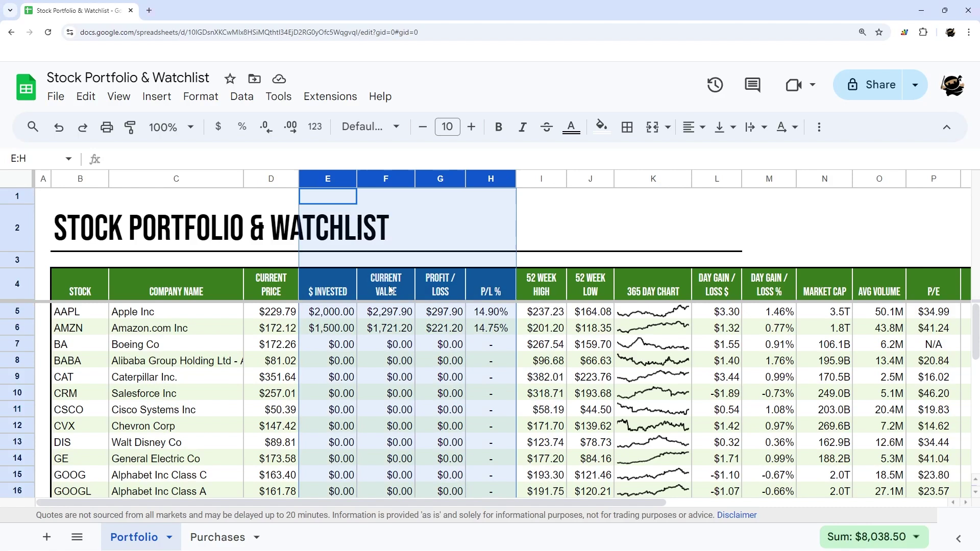
{"action": "left_click", "coordinate": [217, 538]}
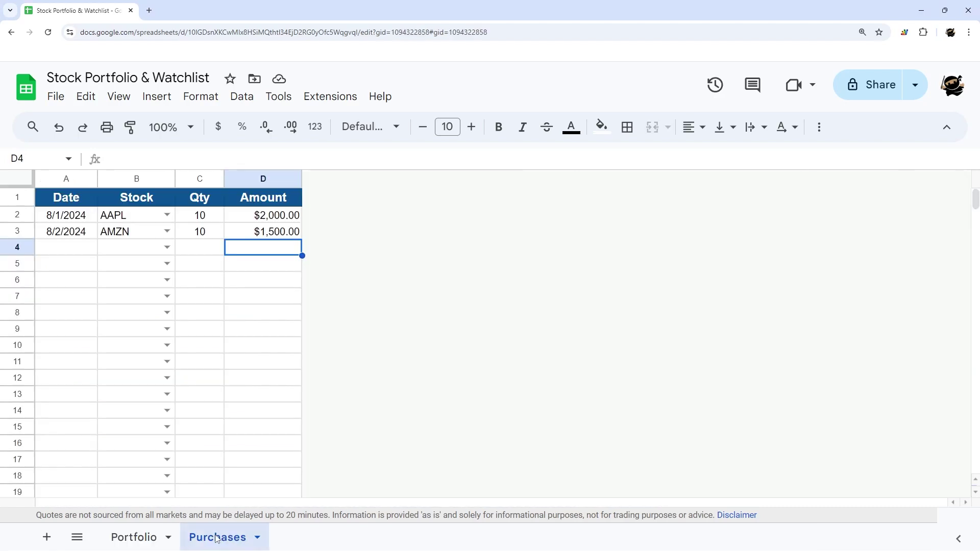
{"action": "double_click", "coordinate": [76, 250]}
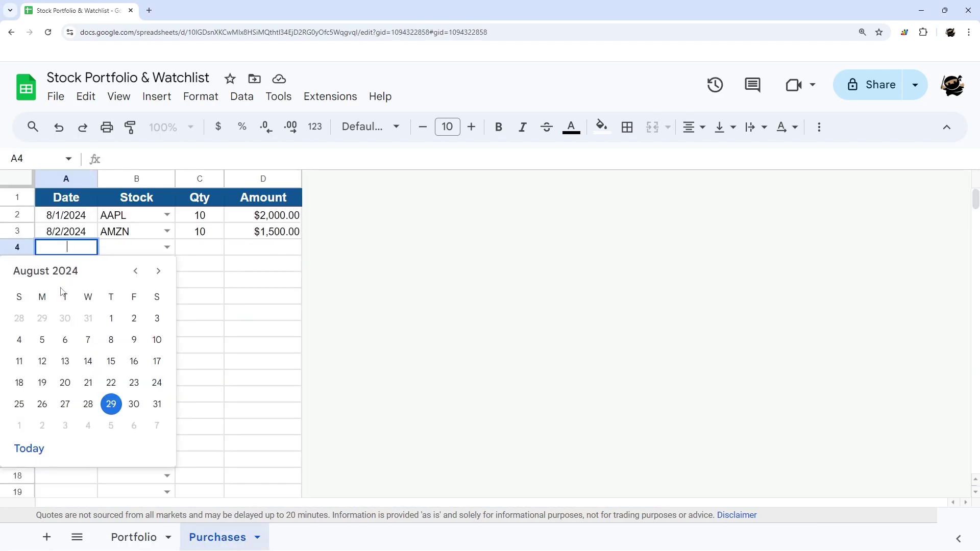
{"action": "left_click", "coordinate": [133, 320]}
{"action": "left_click", "coordinate": [171, 248]}
{"action": "left_click", "coordinate": [127, 308]}
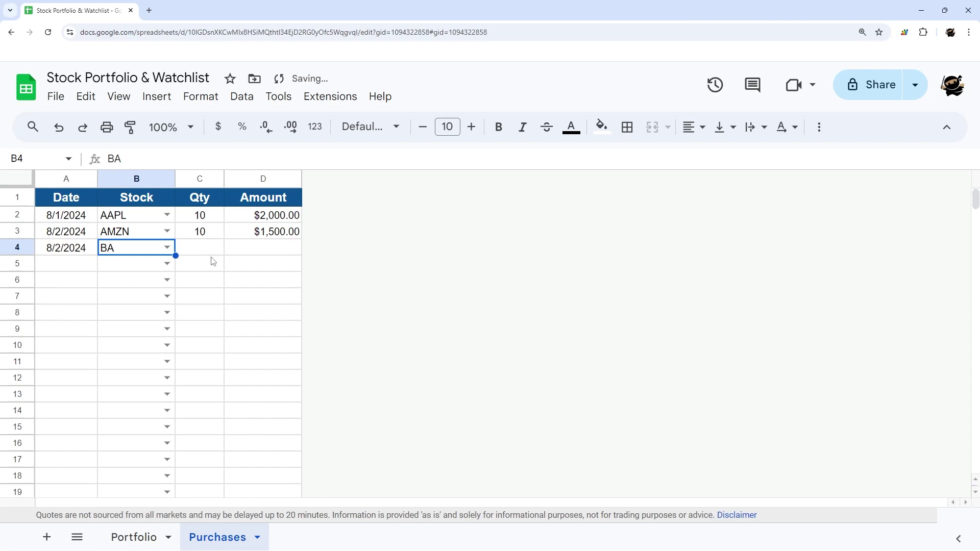
Enter quantity 10 and amount 2500, then review BA's invested and profit cells on Portfolio
{"action": "left_click", "coordinate": [217, 253]}
{"action": "type", "text": "10"}
{"action": "key", "text": "Tab"}
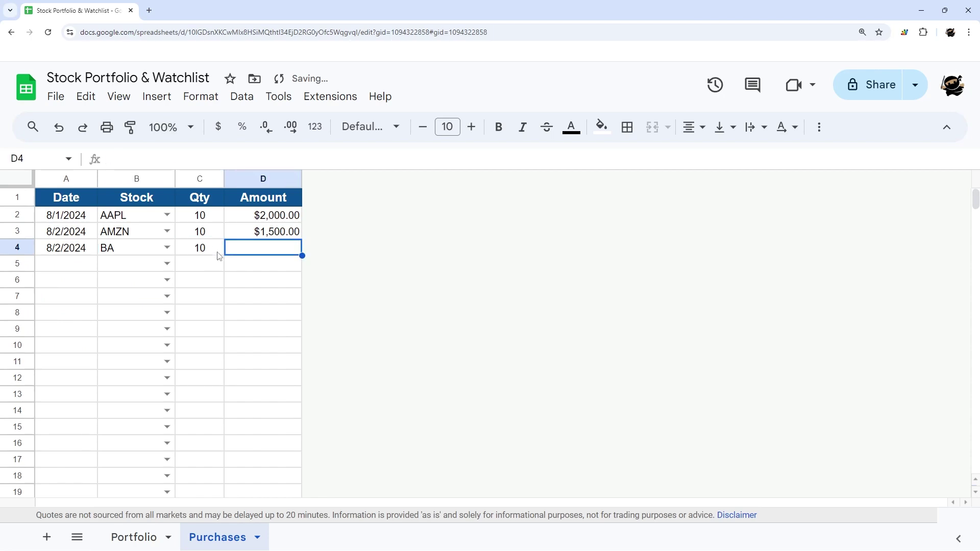
{"action": "type", "text": "2500"}
{"action": "key", "text": "Return"}
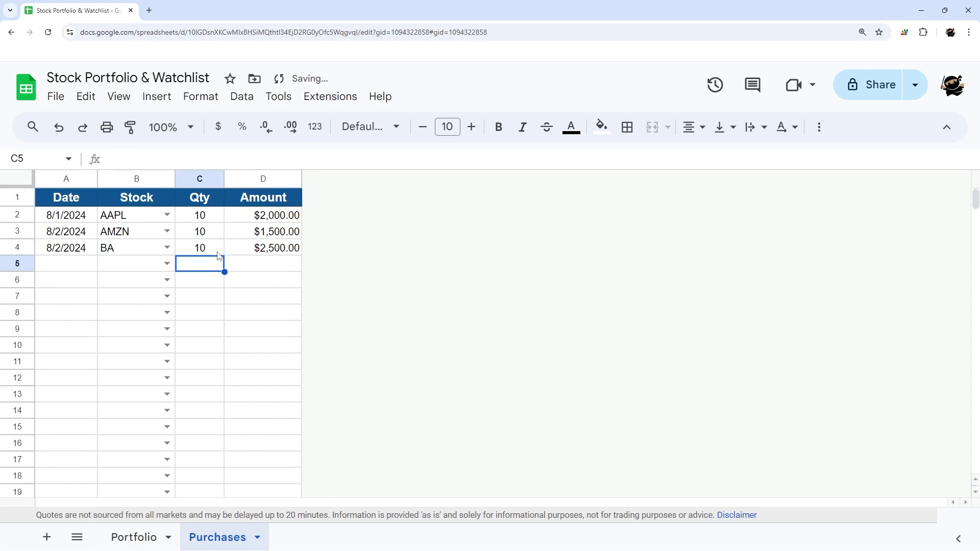
{"action": "left_click", "coordinate": [138, 537]}
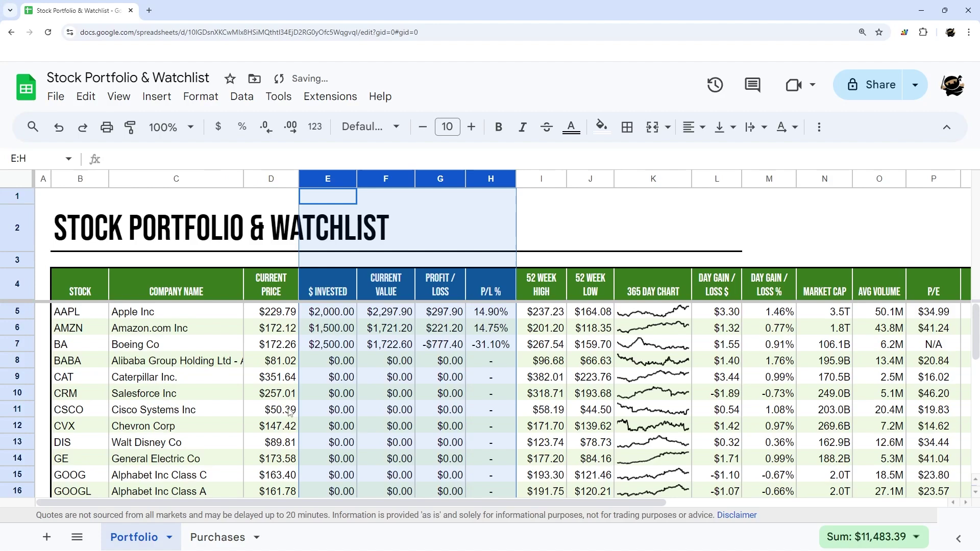
{"action": "left_click_drag", "start_coordinate": [321, 351], "coordinate": [465, 350]}
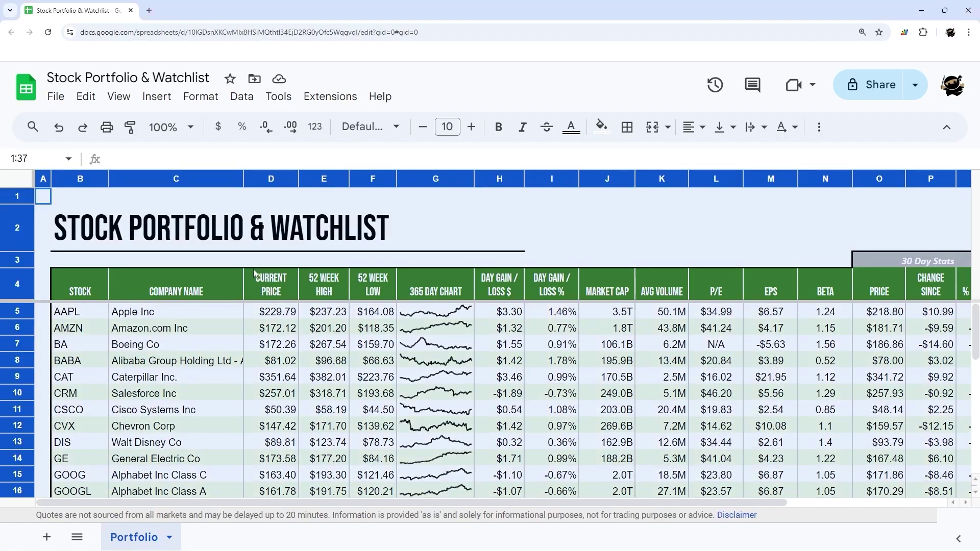
Insert four columns before 52 Week High and fill their header cells E4:H4 dark blue
{"action": "key", "text": "ctrl+a"}
{"action": "left_click", "coordinate": [72, 293]}
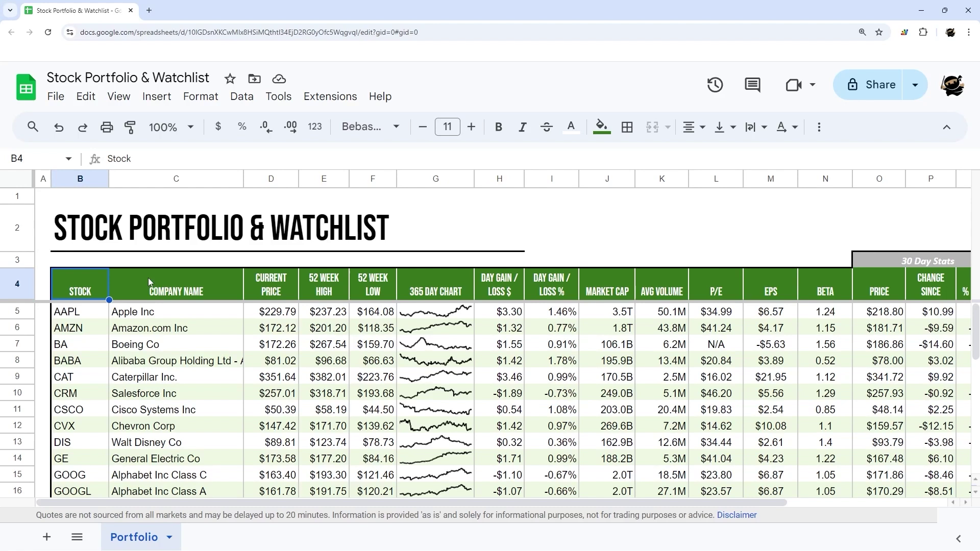
{"action": "left_click_drag", "start_coordinate": [314, 184], "coordinate": [486, 179]}
{"action": "right_click", "coordinate": [371, 176]}
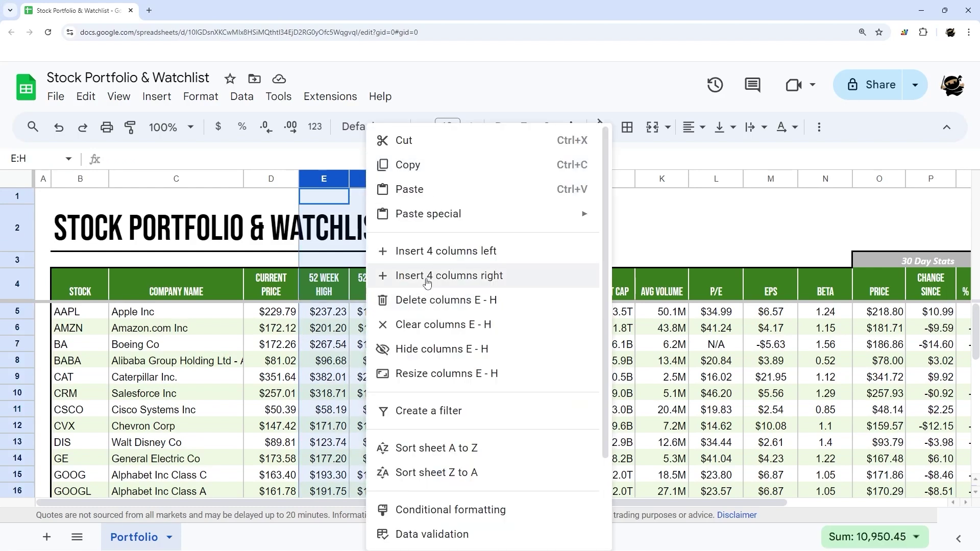
{"action": "left_click", "coordinate": [429, 251]}
{"action": "left_click_drag", "start_coordinate": [326, 283], "coordinate": [489, 287]}
{"action": "left_click", "coordinate": [602, 126]}
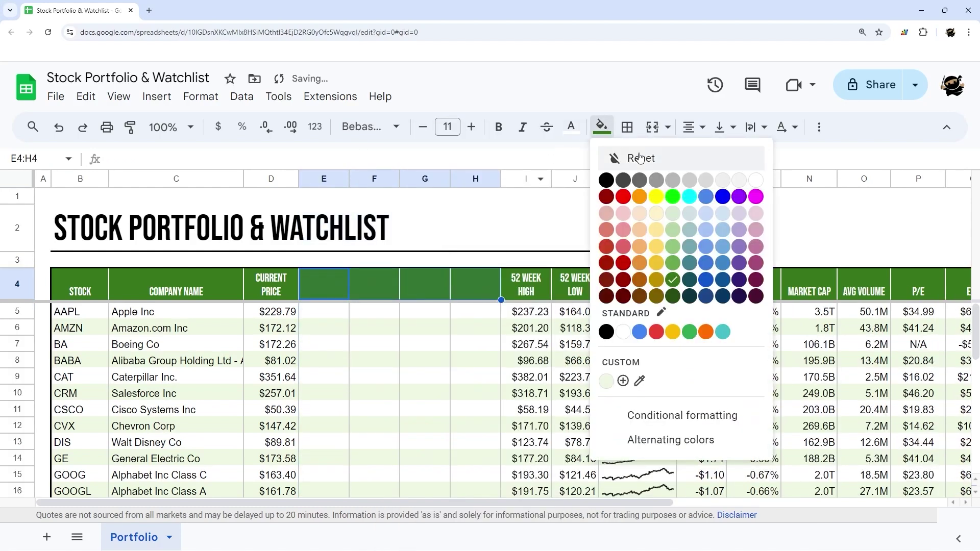
{"action": "left_click", "coordinate": [730, 283]}
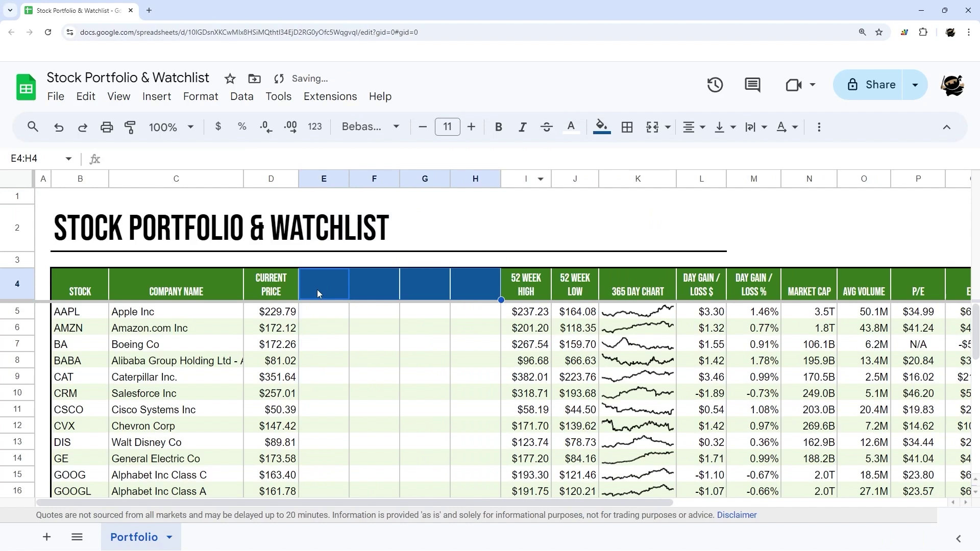
Enter the headers $ Invested, CURRENT VALUE, PROFIT / LOSS and P/L % across E4:H4
{"action": "left_click", "coordinate": [317, 291]}
{"action": "type", "text": "$ Inv"}
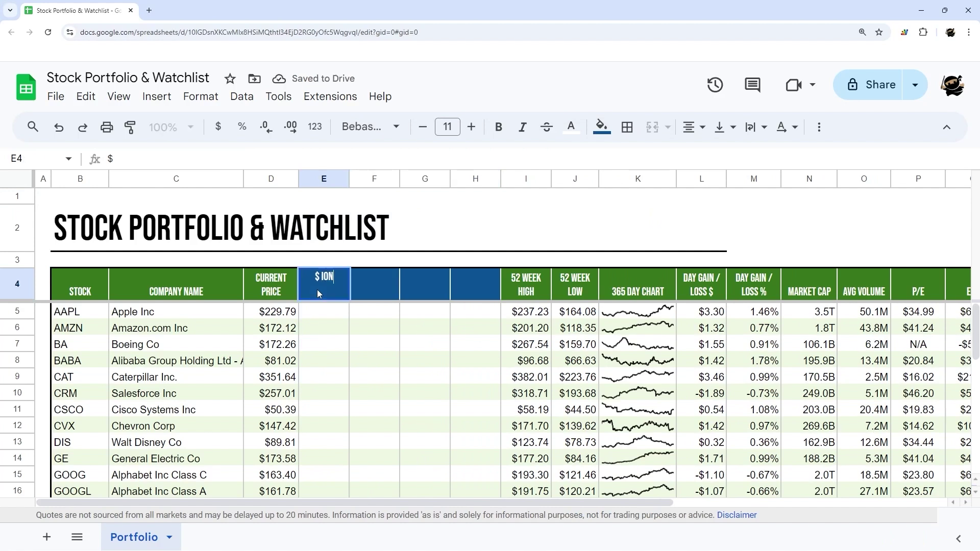
{"action": "type", "text": "est Am"}
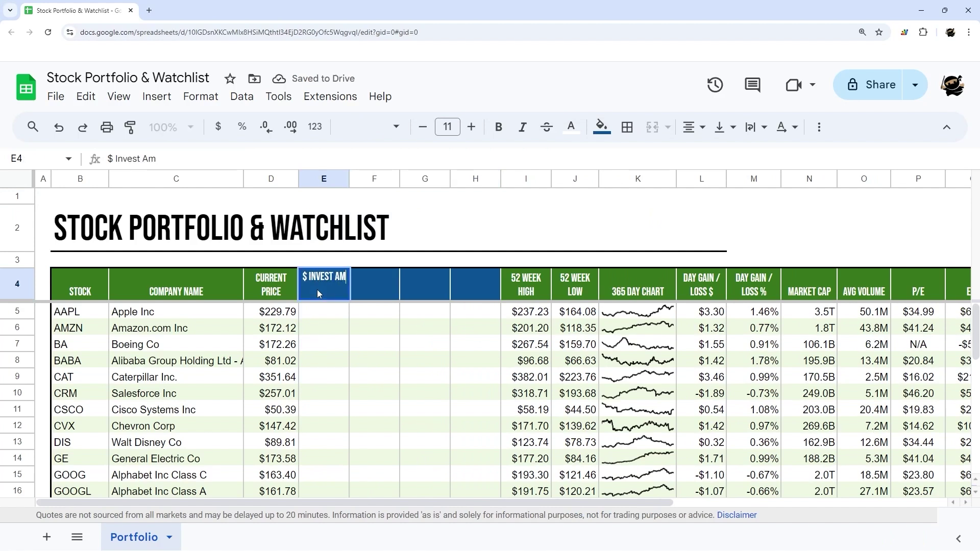
{"action": "key", "text": "BackSpace"}
{"action": "key", "text": "BackSpace"}
{"action": "key", "text": "BackSpace"}
{"action": "type", "text": "ed A"}
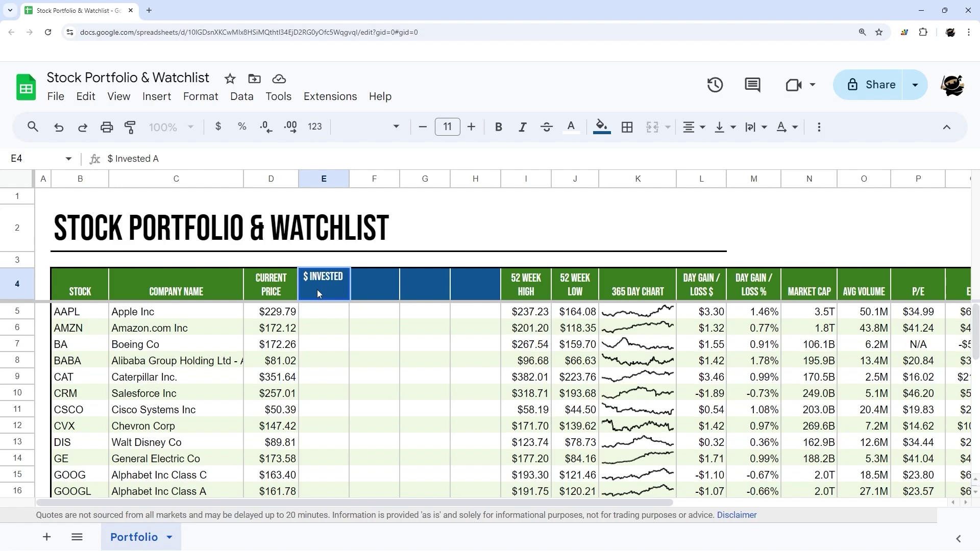
{"action": "key", "text": "BackSpace"}
{"action": "key", "text": "BackSpace"}
{"action": "key", "text": "Tab"}
{"action": "type", "text": "CUR"}
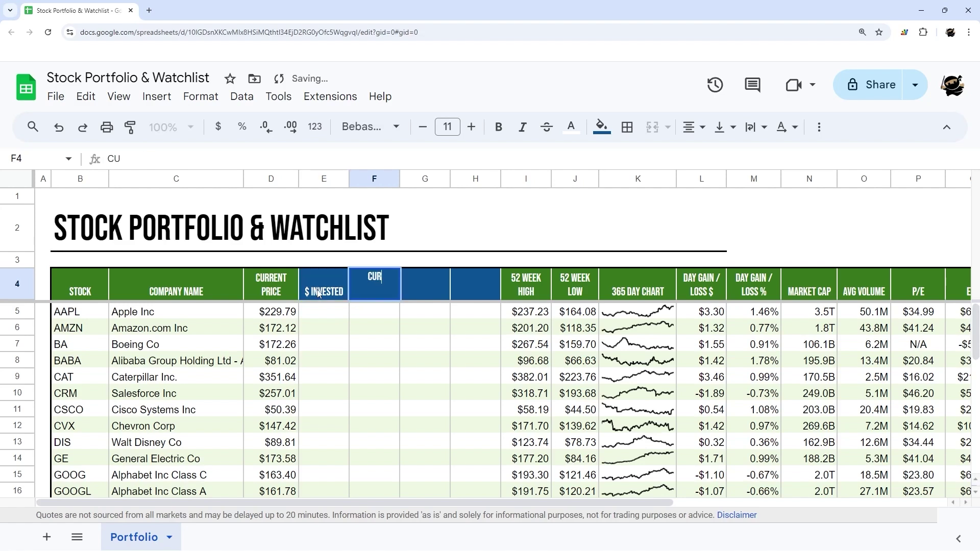
{"action": "type", "text": "RENT VALUE"}
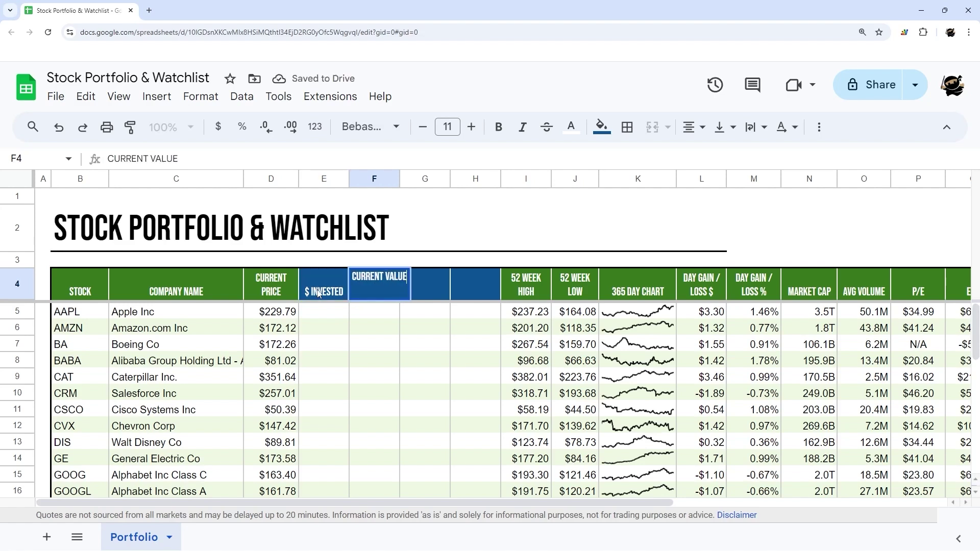
{"action": "key", "text": "Tab"}
{"action": "type", "text": "PROFIT / LOSS"}
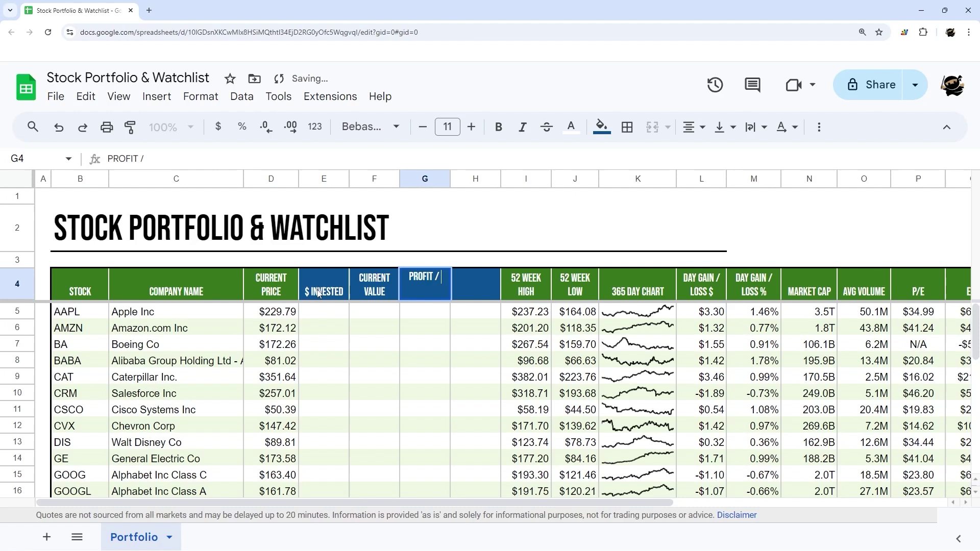
{"action": "key", "text": "Tab"}
{"action": "type", "text": "P"}
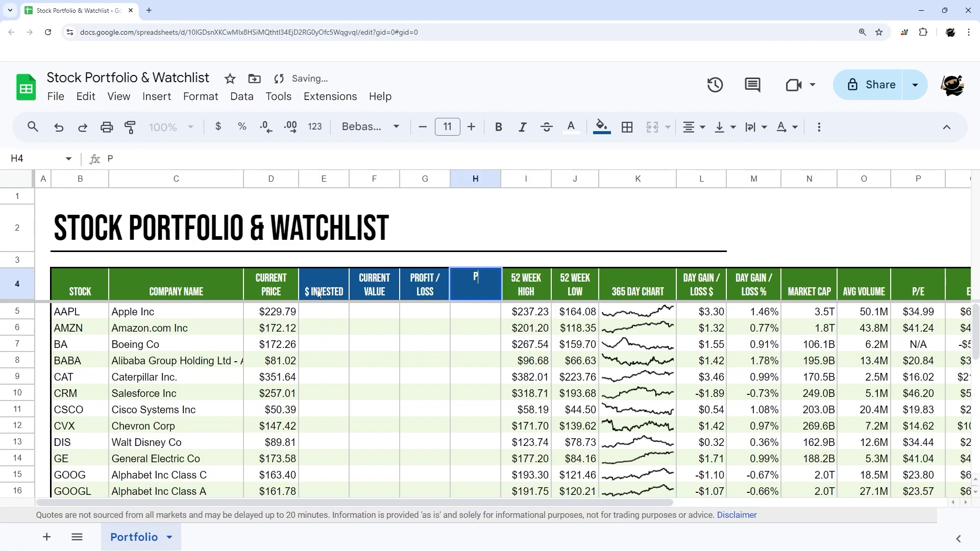
{"action": "type", "text": "/L $"}
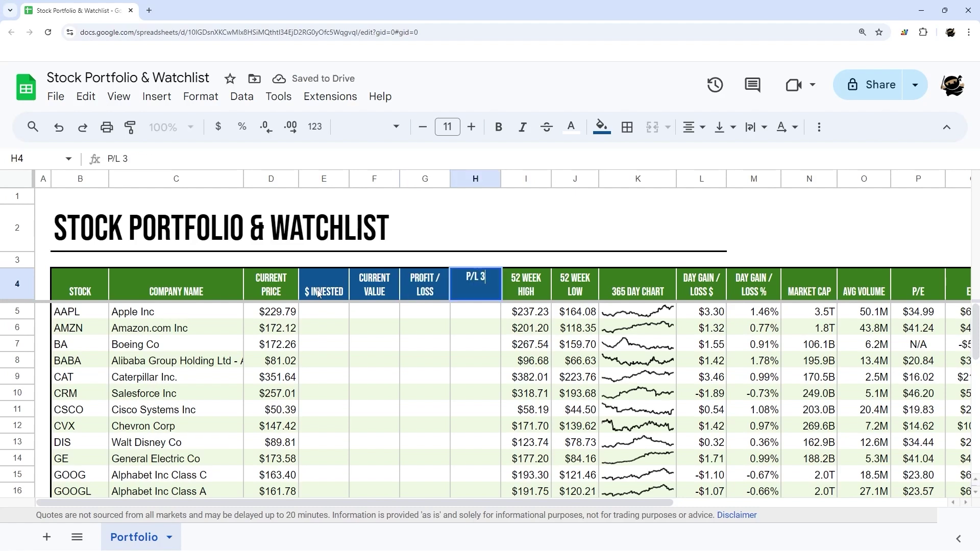
{"action": "key", "text": "BackSpace"}
{"action": "type", "text": "%"}
{"action": "key", "text": "Return"}
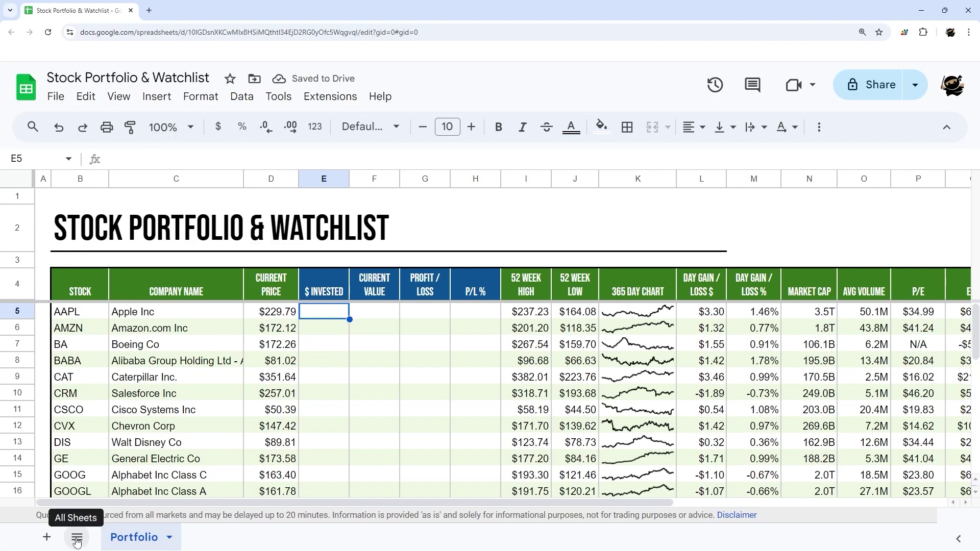
Add a new sheet and rename it Purchases
{"action": "left_click", "coordinate": [46, 537]}
{"action": "right_click", "coordinate": [208, 538]}
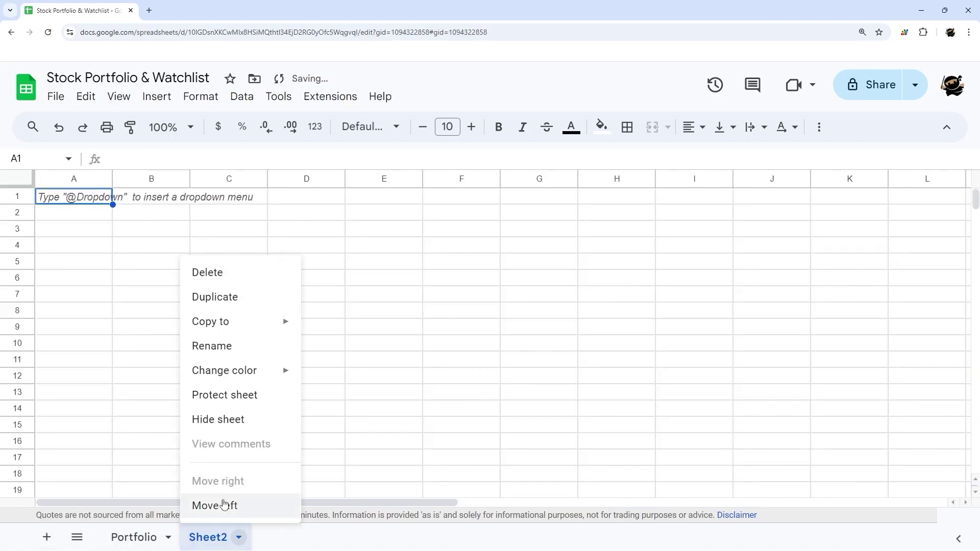
{"action": "left_click", "coordinate": [230, 351]}
{"action": "type", "text": "Purchases"}
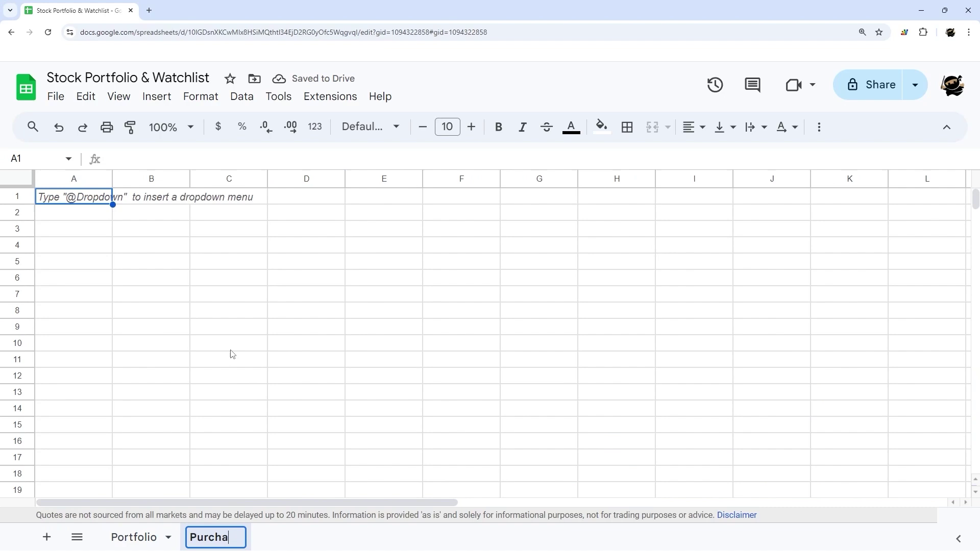
{"action": "key", "text": "Return"}
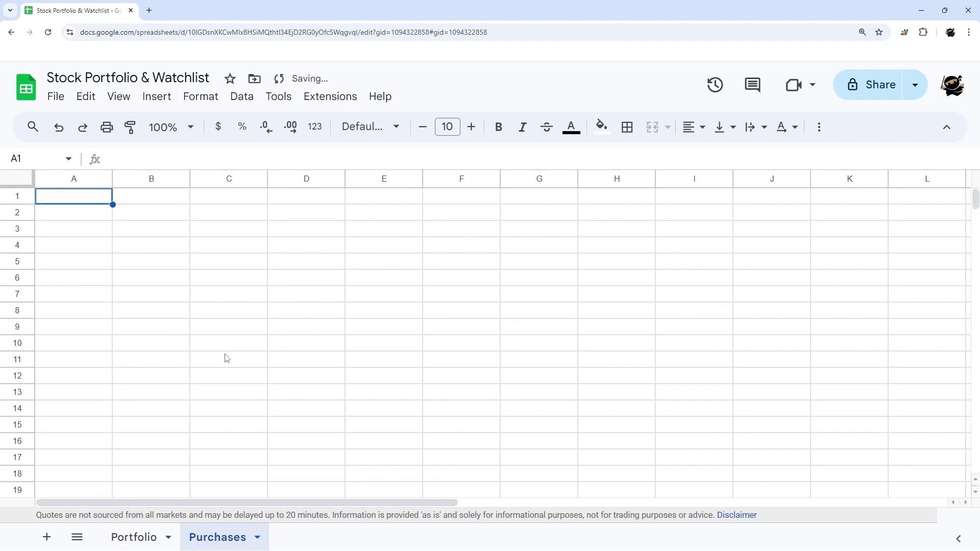
Enter the headers Date, Stock, Qty and Amount across A1:D1
{"action": "type", "text": "Date"}
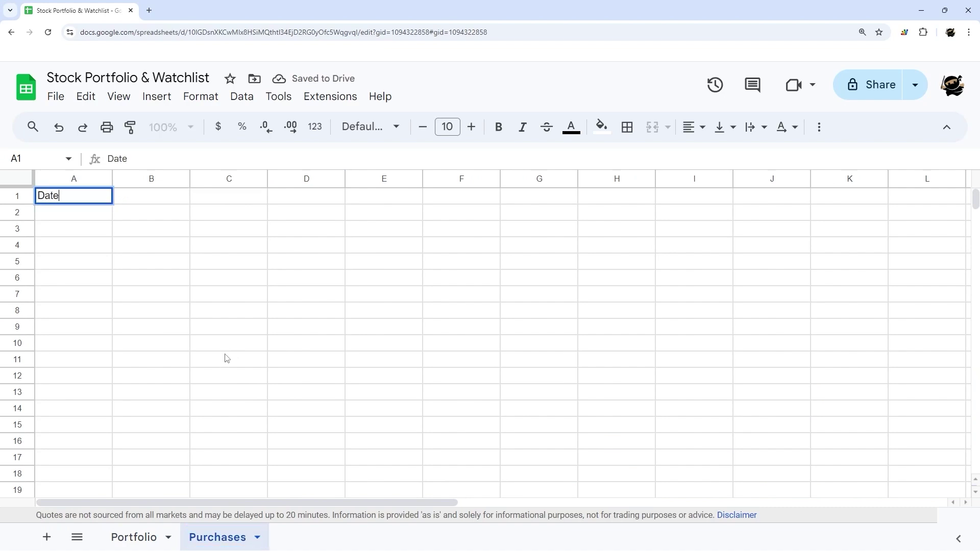
{"action": "key", "text": "Tab"}
{"action": "type", "text": "Stock"}
{"action": "key", "text": "Tab"}
{"action": "type", "text": "Qty"}
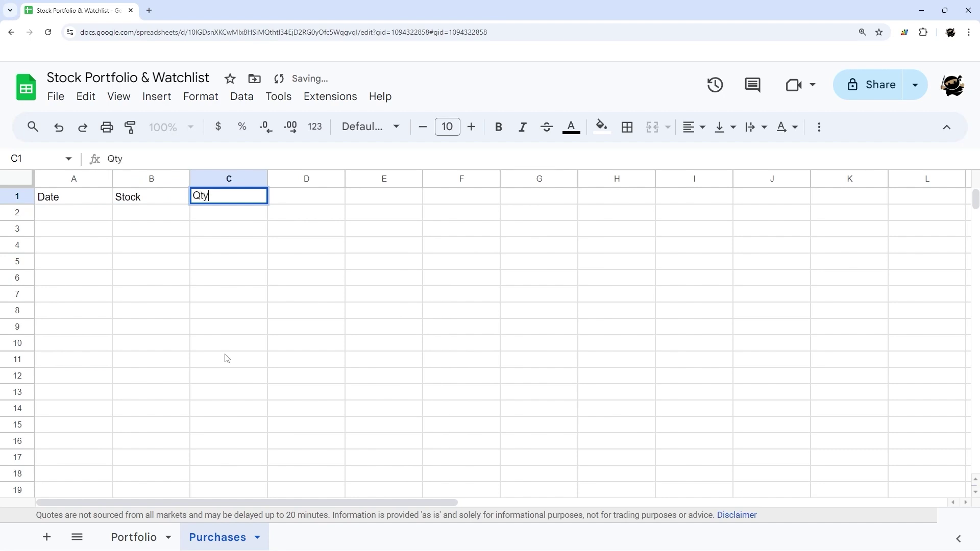
{"action": "key", "text": "Tab"}
{"action": "type", "text": "Amoun"}
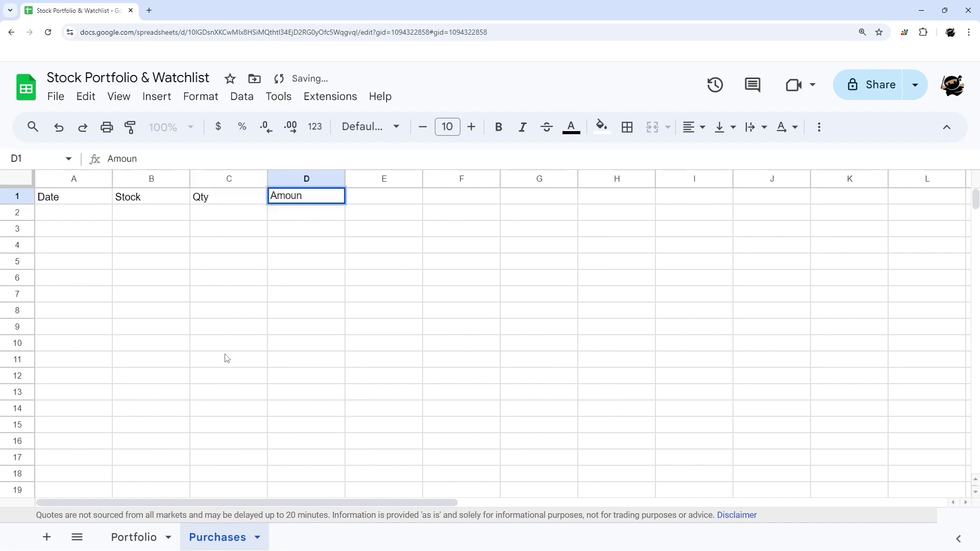
{"action": "type", "text": "t"}
{"action": "key", "text": "Return"}
{"action": "left_click_drag", "start_coordinate": [384, 178], "coordinate": [976, 199]}
Delete the unused columns E through Z and select header row 1
{"action": "right_click", "coordinate": [480, 177]}
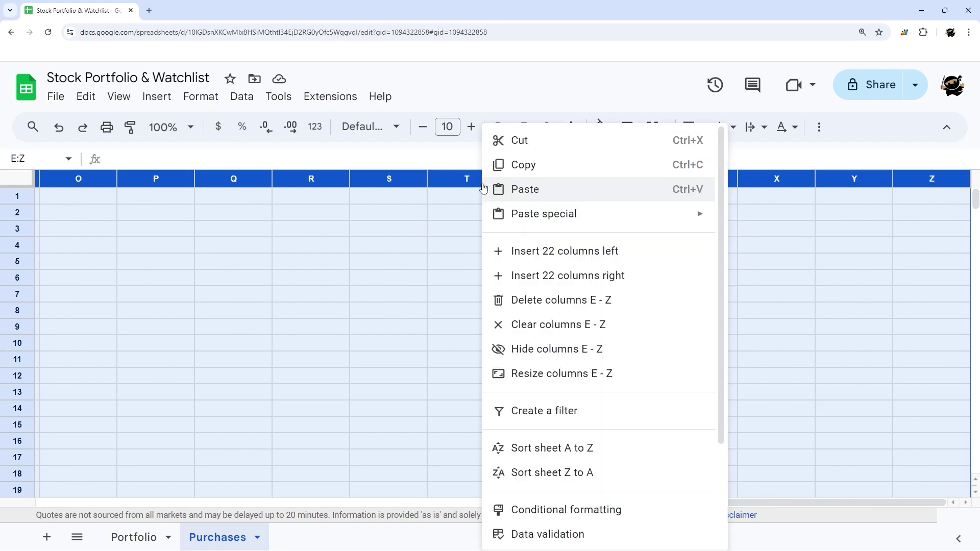
{"action": "left_click", "coordinate": [561, 299]}
{"action": "left_click", "coordinate": [45, 200]}
{"action": "key", "text": "shift+space"}
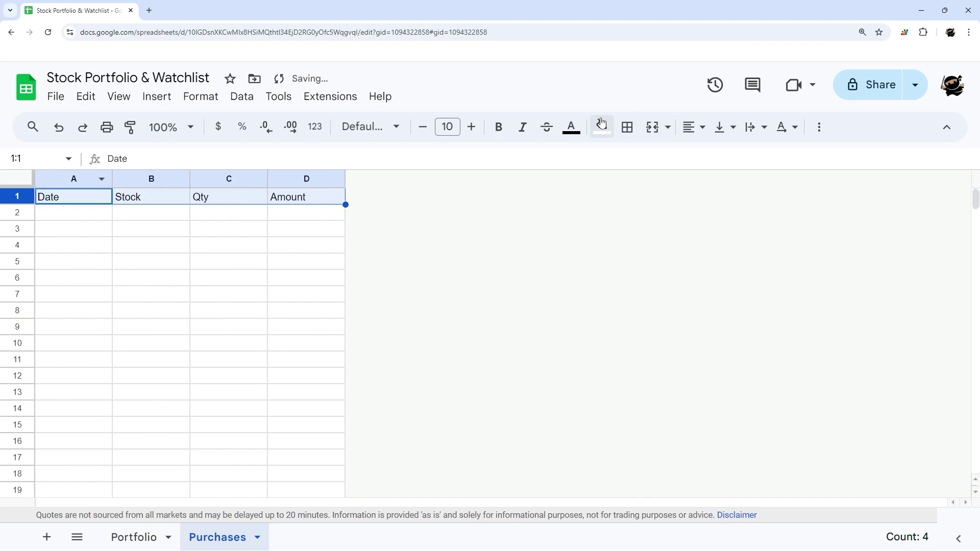
Give the header row a dark blue fill with white, bold, 12-point centered text
{"action": "left_click", "coordinate": [601, 127]}
{"action": "left_click", "coordinate": [722, 265]}
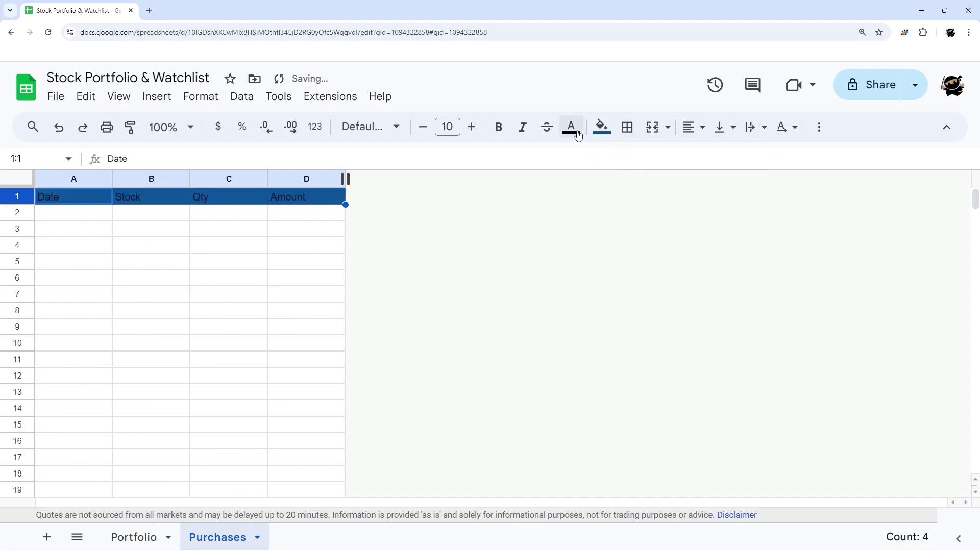
{"action": "left_click", "coordinate": [571, 127]}
{"action": "left_click", "coordinate": [725, 181]}
{"action": "left_click", "coordinate": [499, 127]}
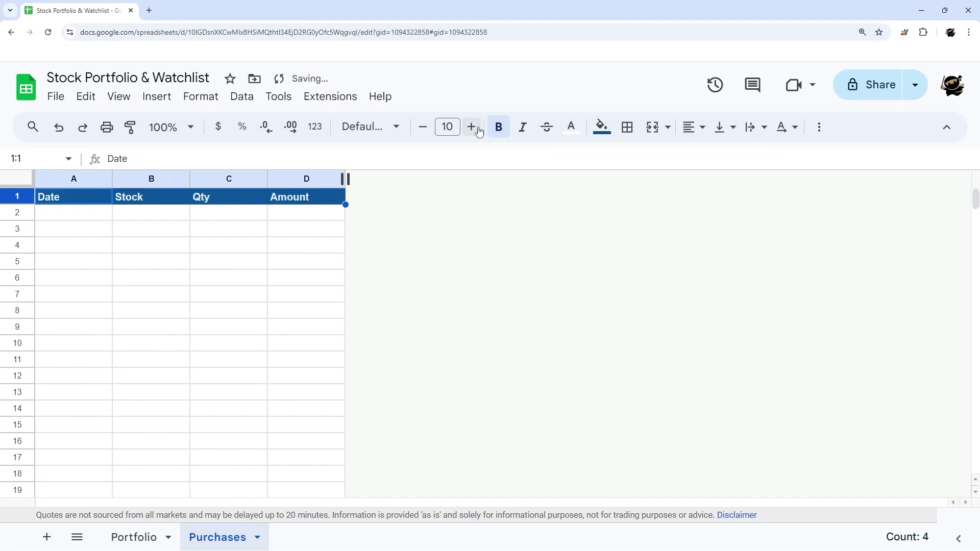
{"action": "left_click", "coordinate": [471, 127]}
{"action": "left_click", "coordinate": [471, 126]}
{"action": "left_click", "coordinate": [695, 127]}
{"action": "left_click", "coordinate": [718, 155]}
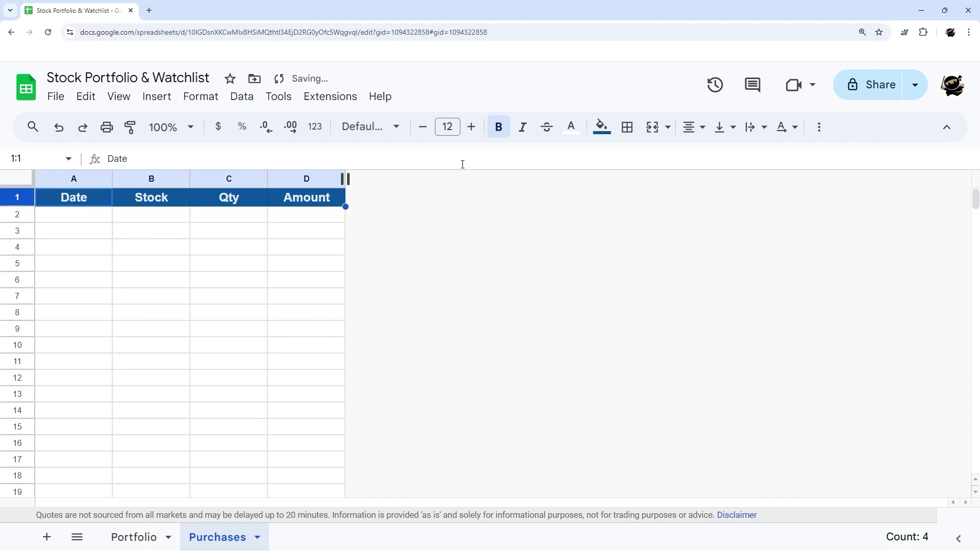
{"action": "left_click", "coordinate": [153, 215]}
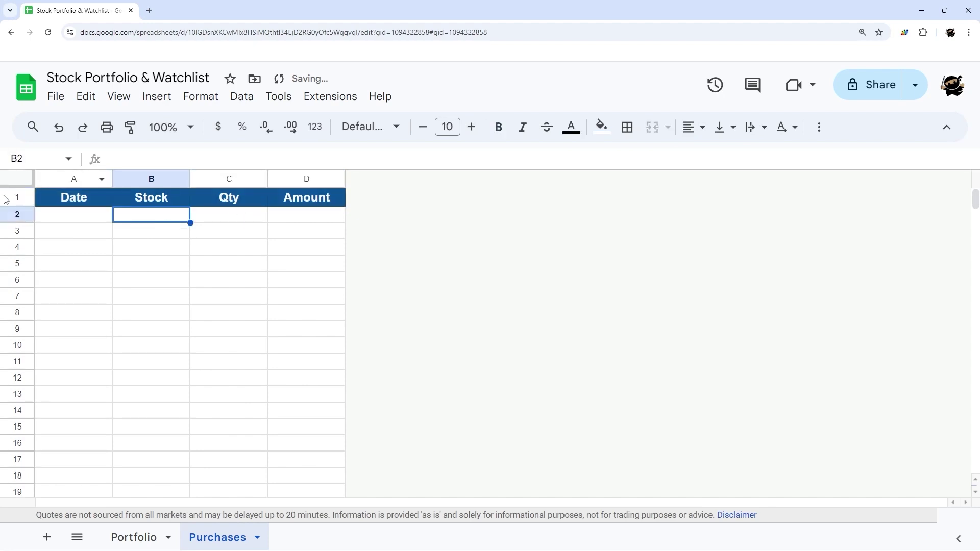
{"action": "left_click", "coordinate": [75, 179]}
{"action": "left_click", "coordinate": [74, 200]}
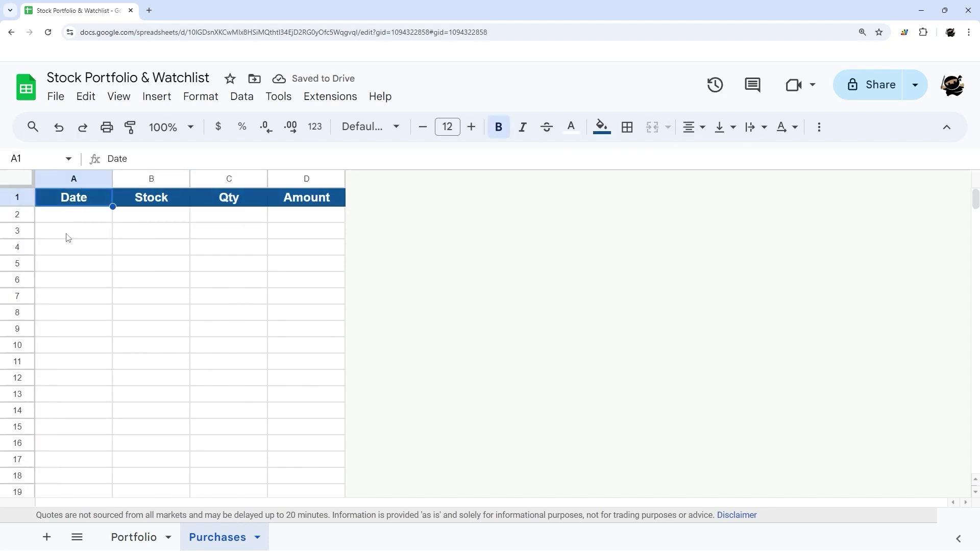
Select the Date cells A2:A1000 and start a validation rule for them
{"action": "left_click", "coordinate": [85, 182]}
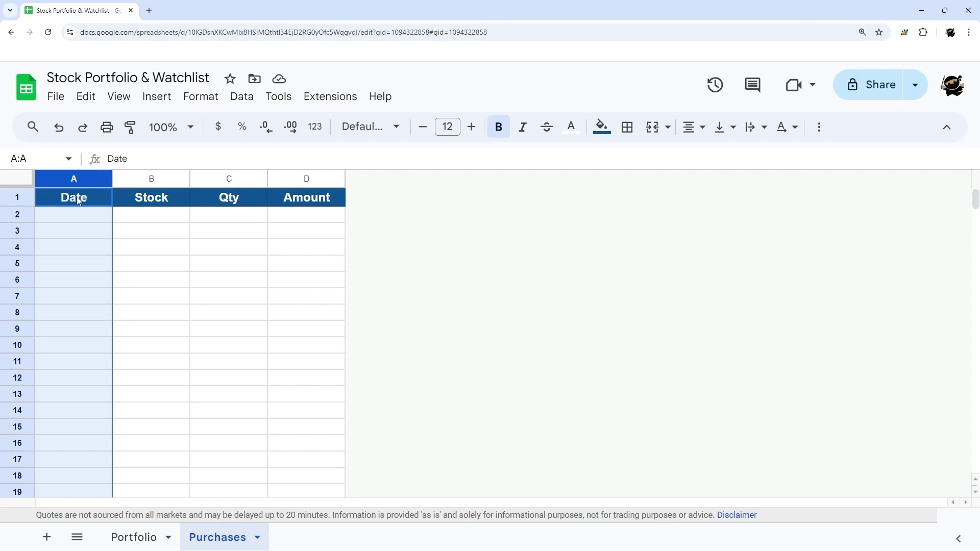
{"action": "left_click", "coordinate": [74, 215]}
{"action": "key", "text": "ctrl+shift+Down"}
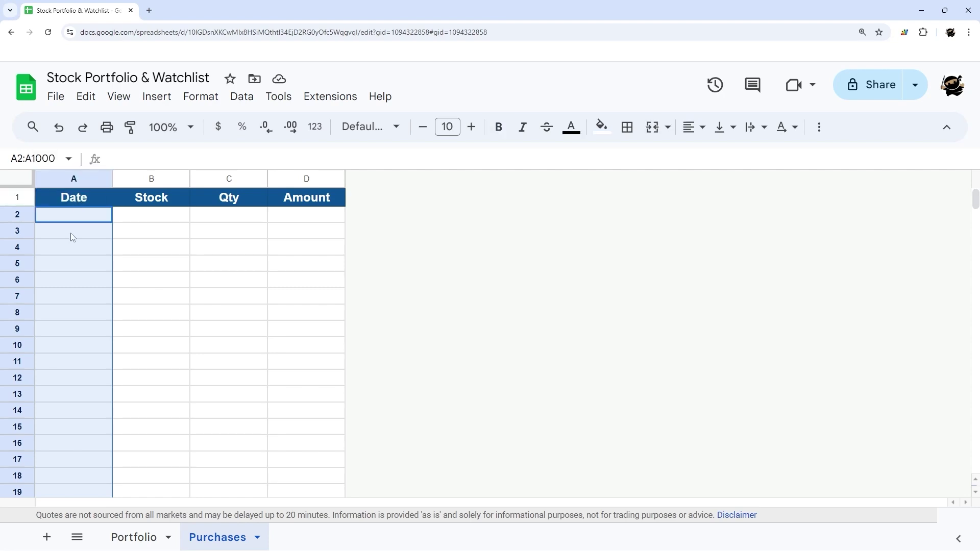
{"action": "right_click", "coordinate": [72, 237]}
{"action": "scroll", "coordinate": [153, 473], "scroll_direction": "down", "scroll_amount": 2}
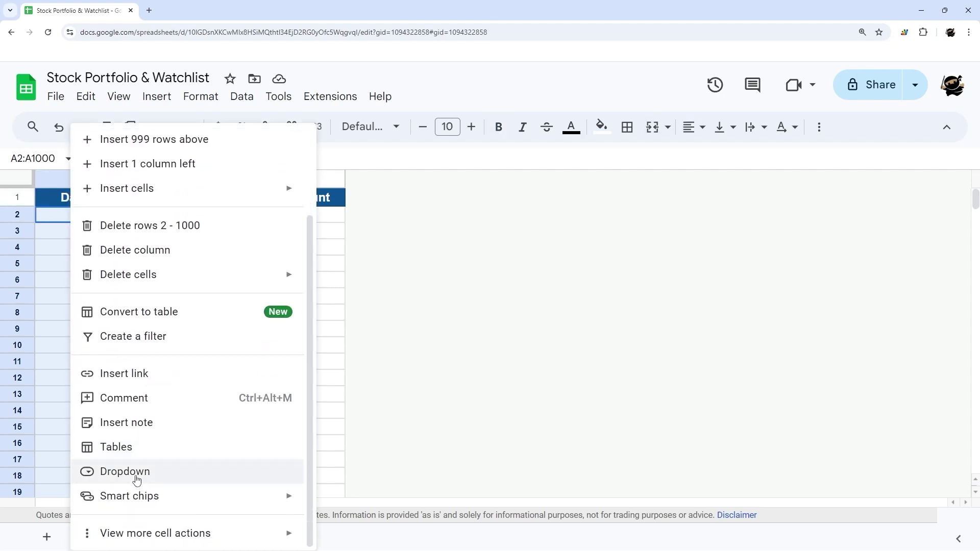
{"action": "left_click", "coordinate": [133, 474]}
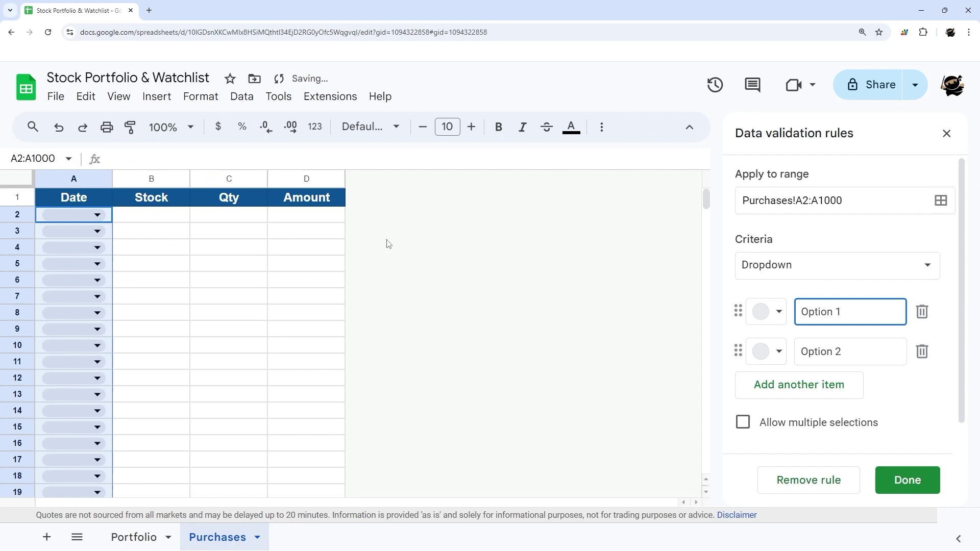
Set the rule range to start at row 2, require valid dates, and reject invalid input
{"action": "left_click", "coordinate": [808, 201]}
{"action": "key", "text": "BackSpace"}
{"action": "type", "text": "1"}
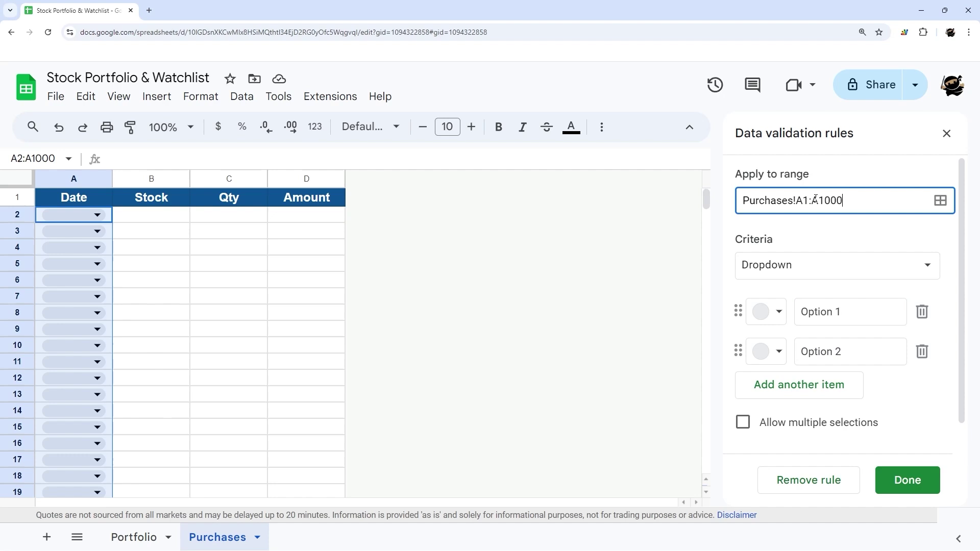
{"action": "key", "text": "BackSpace"}
{"action": "type", "text": "2"}
{"action": "left_click", "coordinate": [795, 270]}
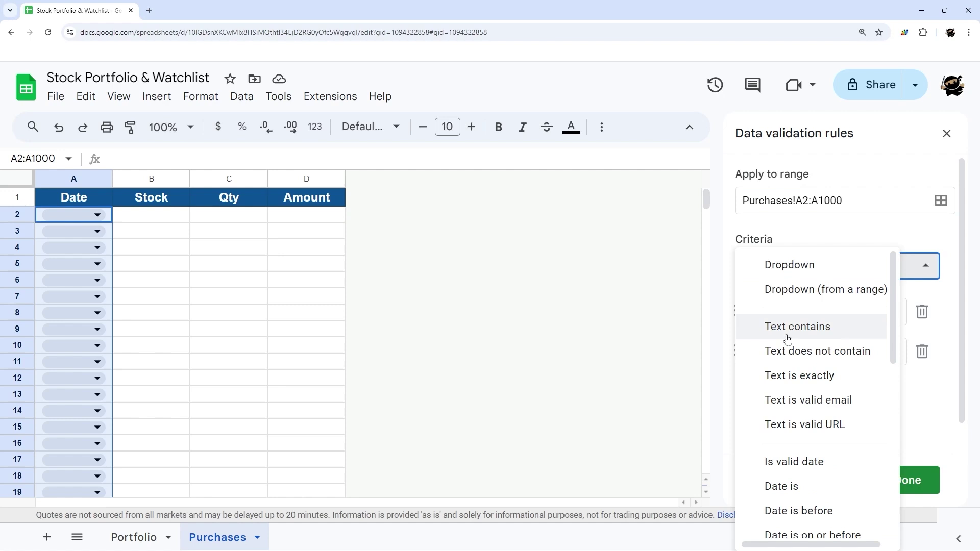
{"action": "left_click", "coordinate": [800, 461]}
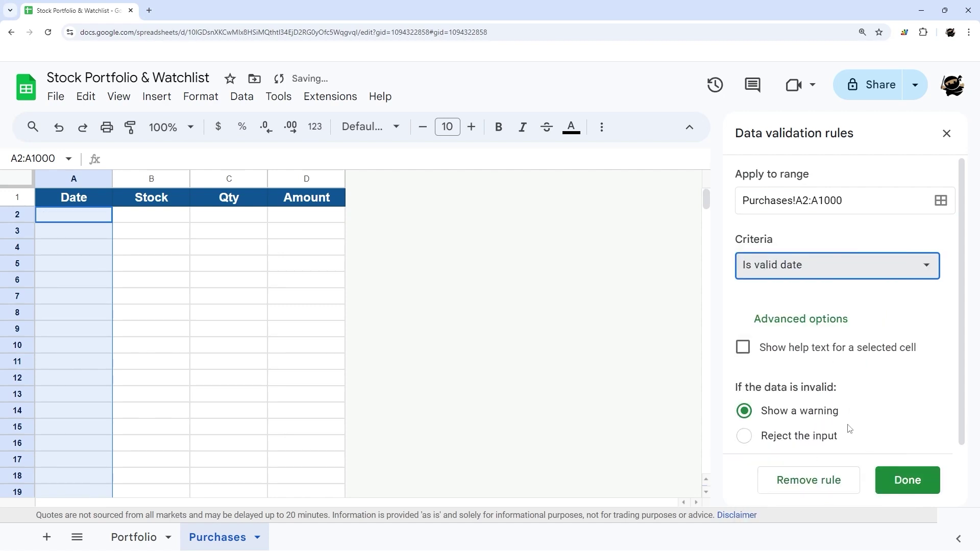
{"action": "left_click", "coordinate": [797, 429]}
{"action": "left_click", "coordinate": [927, 489]}
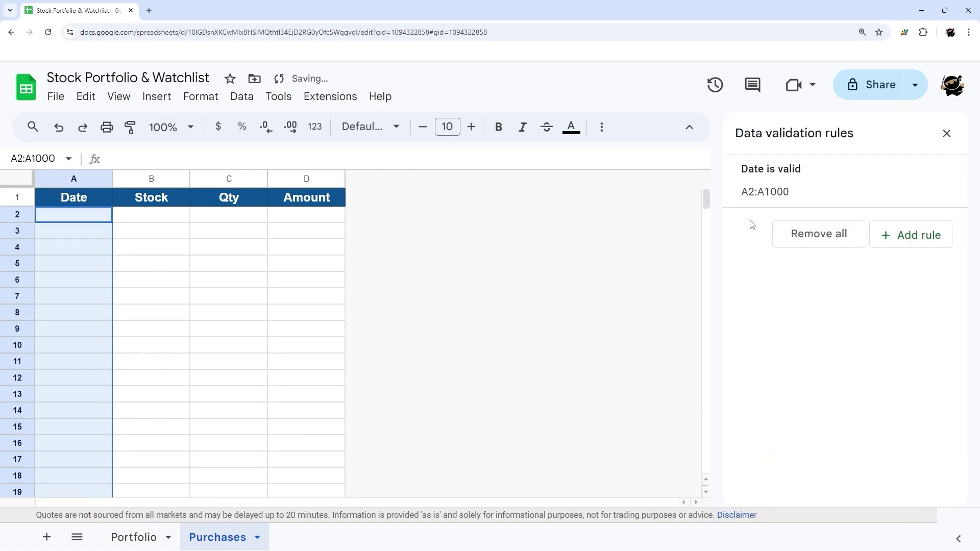
Make the Stock column a dropdown sourced from the Portfolio tickers in B5:B37
{"action": "left_click", "coordinate": [162, 180]}
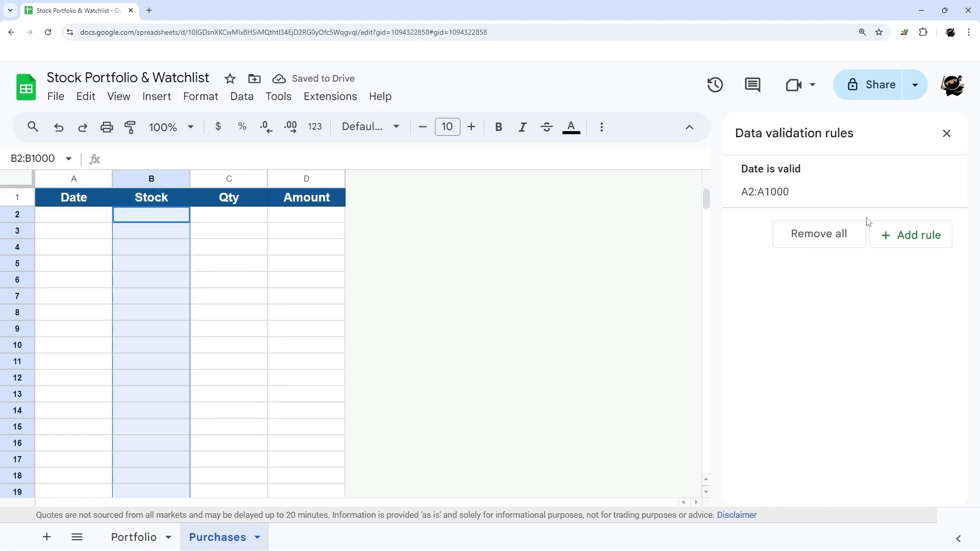
{"action": "left_click", "coordinate": [895, 238]}
{"action": "left_click", "coordinate": [818, 265]}
{"action": "left_click", "coordinate": [821, 287]}
{"action": "left_click", "coordinate": [925, 312]}
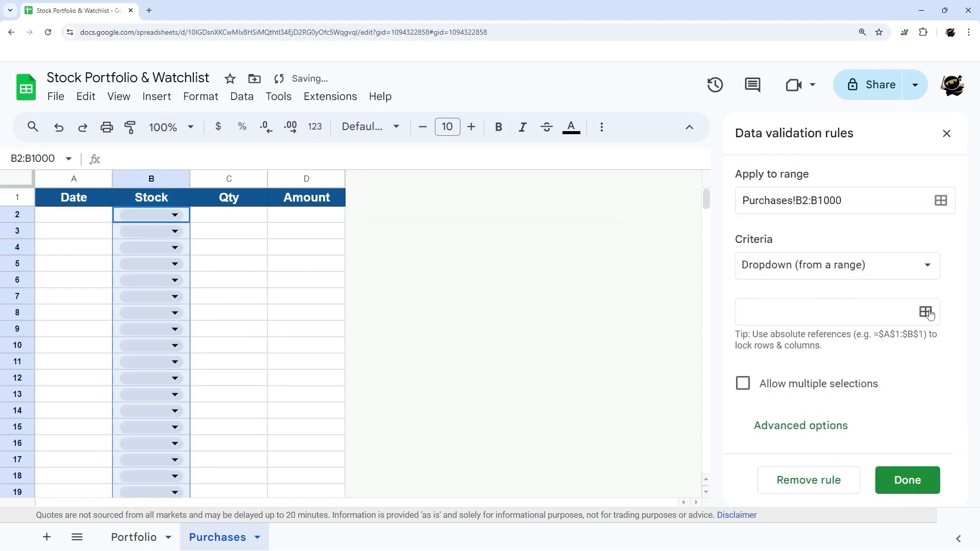
{"action": "left_click", "coordinate": [421, 306]}
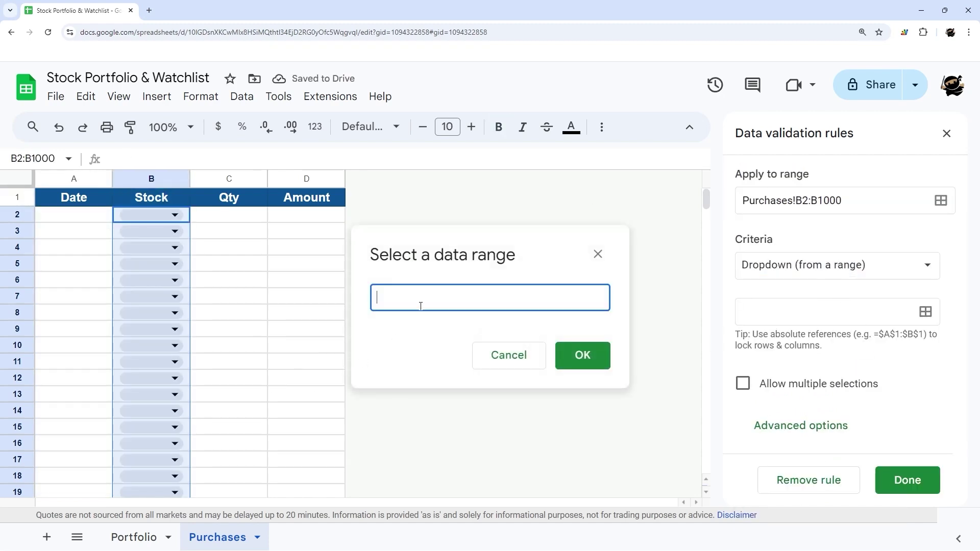
{"action": "left_click", "coordinate": [134, 537]}
{"action": "left_click_drag", "start_coordinate": [98, 312], "coordinate": [80, 452]}
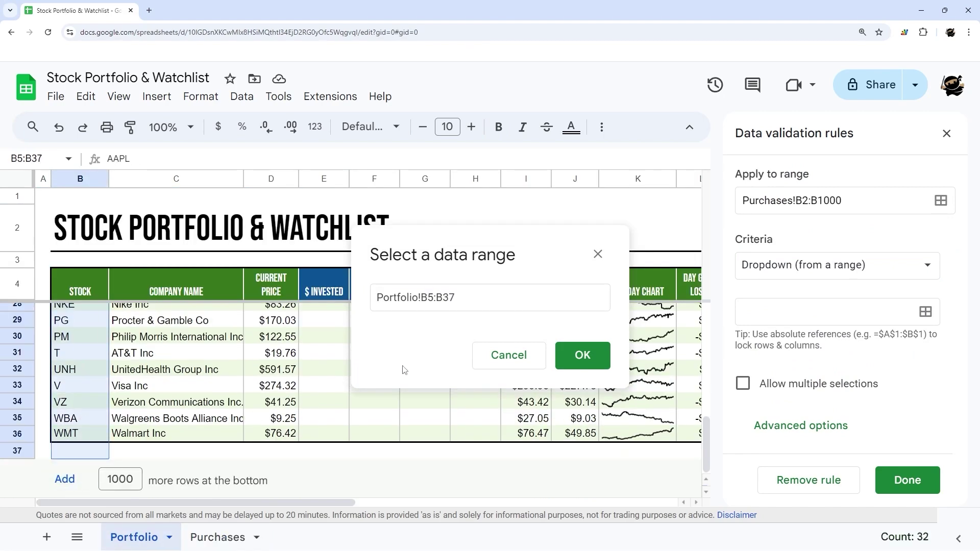
{"action": "left_click", "coordinate": [583, 356]}
Set the dropdown display style to Arrow and save the rule
{"action": "scroll", "coordinate": [812, 342], "scroll_direction": "down", "scroll_amount": 5}
{"action": "scroll", "coordinate": [811, 342], "scroll_direction": "down", "scroll_amount": 10}
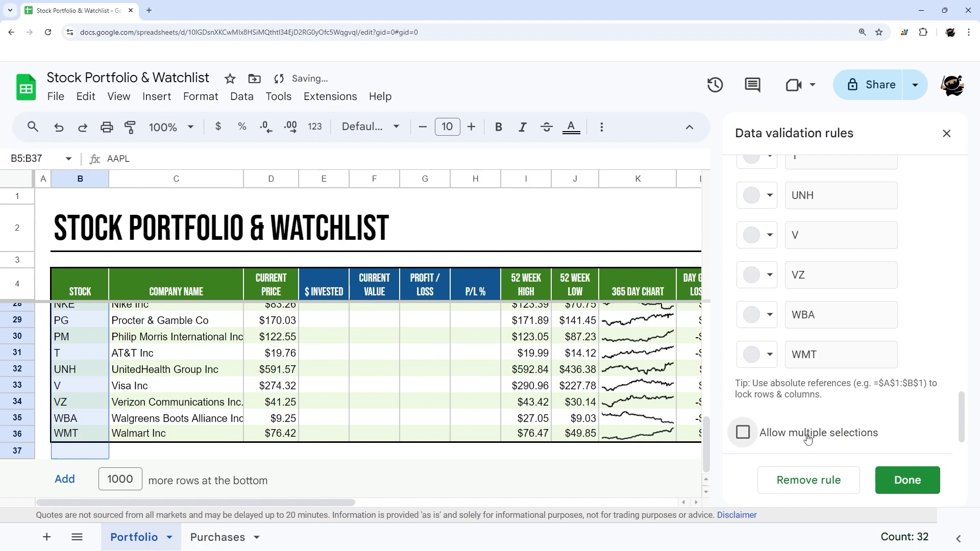
{"action": "scroll", "coordinate": [807, 434], "scroll_direction": "down", "scroll_amount": 1}
{"action": "left_click", "coordinate": [778, 447]}
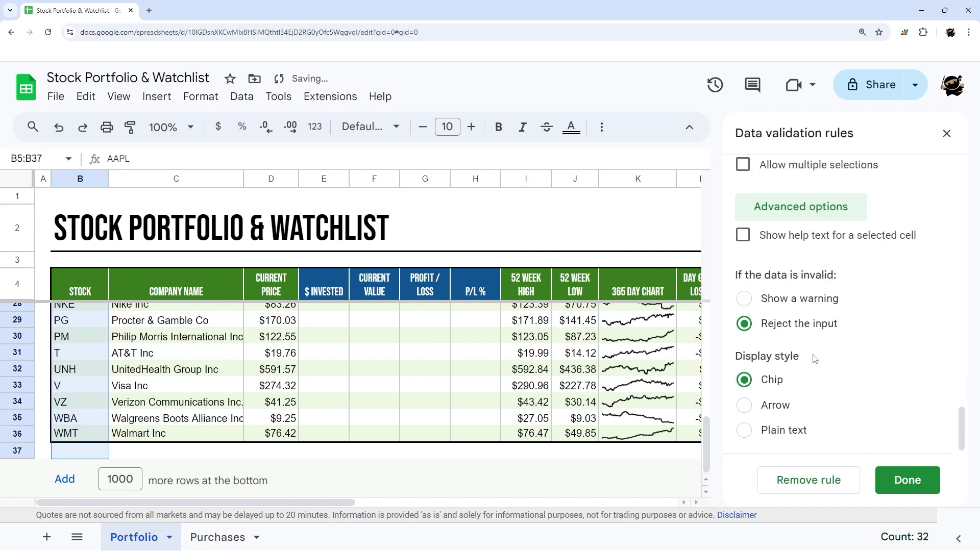
{"action": "left_click", "coordinate": [760, 409]}
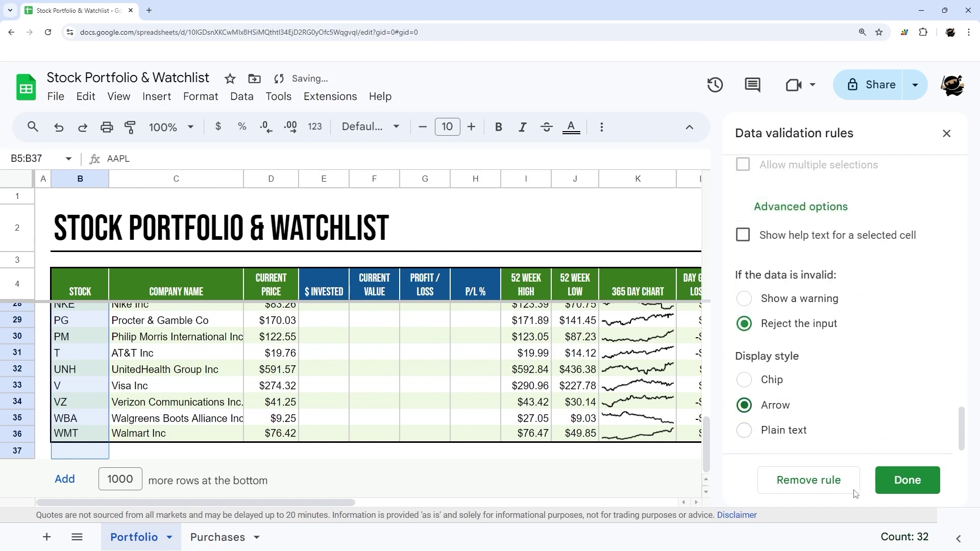
{"action": "left_click", "coordinate": [903, 479]}
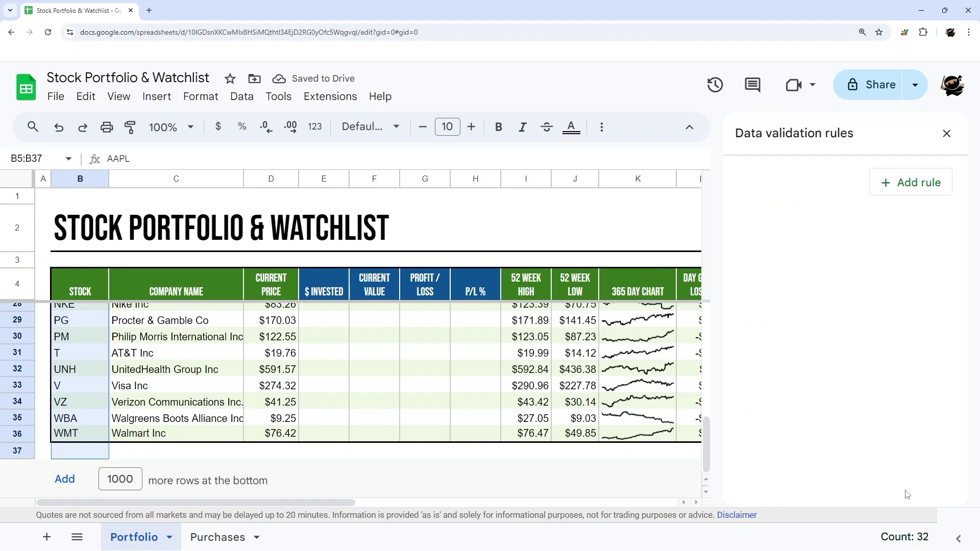
{"action": "left_click", "coordinate": [217, 537]}
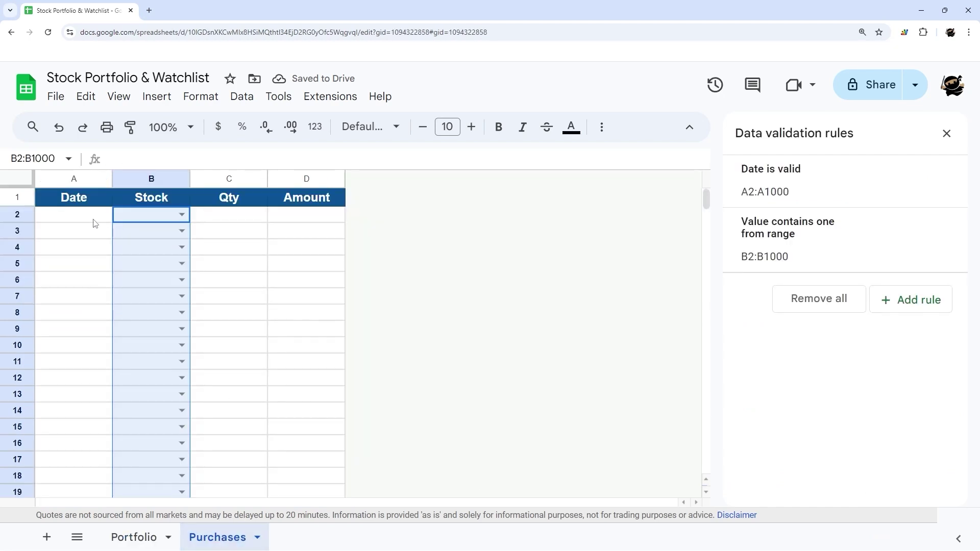
Enter the sample purchase 8/1/2024, AAPL, quantity 10, amount 2000 in row 2
{"action": "double_click", "coordinate": [93, 218]}
{"action": "left_click", "coordinate": [107, 284]}
{"action": "left_click", "coordinate": [182, 215]}
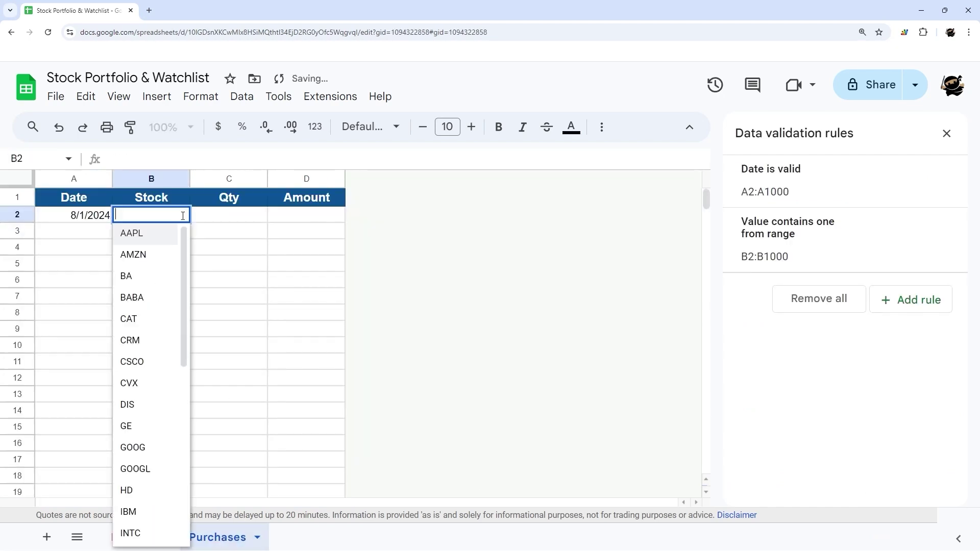
{"action": "left_click", "coordinate": [131, 234]}
{"action": "left_click", "coordinate": [230, 216]}
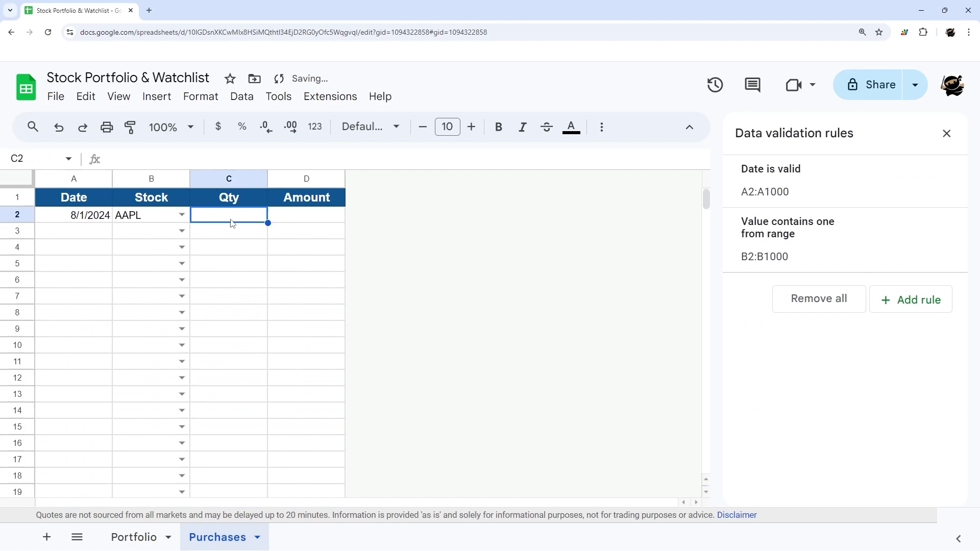
{"action": "type", "text": "10"}
{"action": "key", "text": "Tab"}
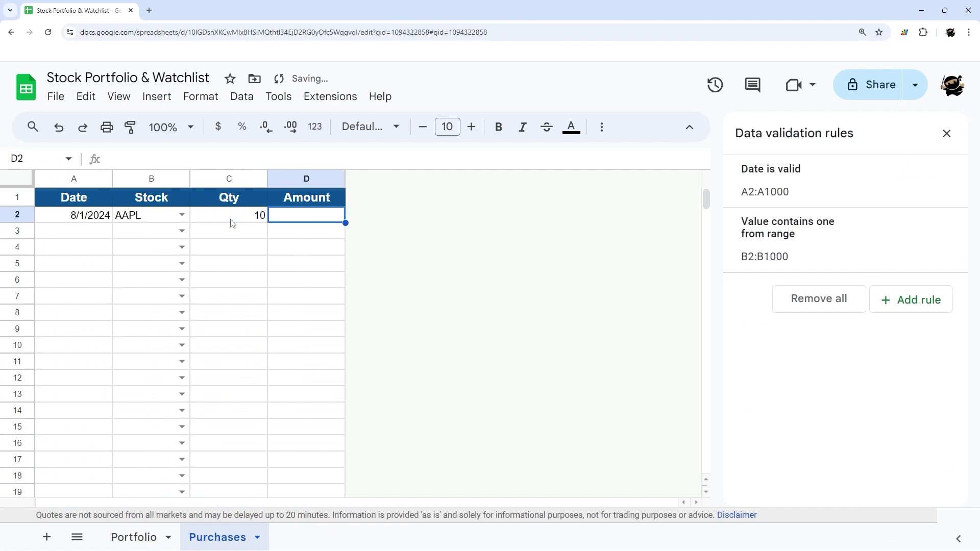
{"action": "type", "text": "2000"}
{"action": "key", "text": "Return"}
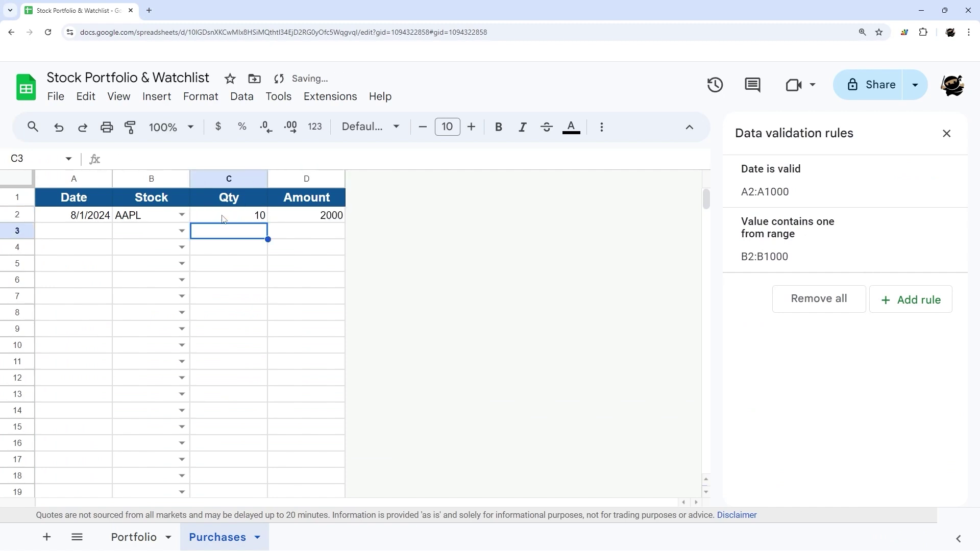
Format the Amount column as currency and close the validation panel
{"action": "left_click", "coordinate": [307, 178]}
{"action": "left_click", "coordinate": [218, 127]}
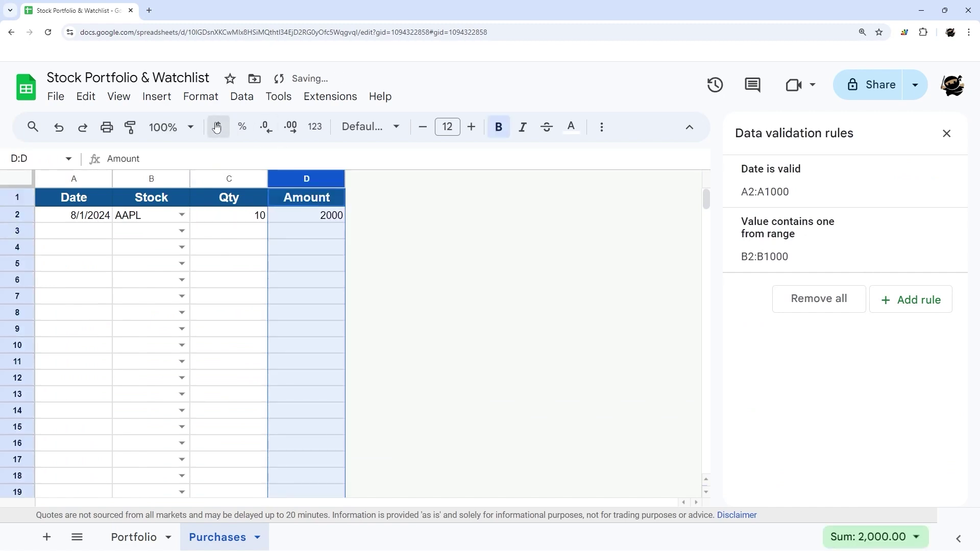
{"action": "left_click", "coordinate": [947, 134]}
Centre the Qty and Date columns and narrow both to fit
{"action": "right_click", "coordinate": [253, 179]}
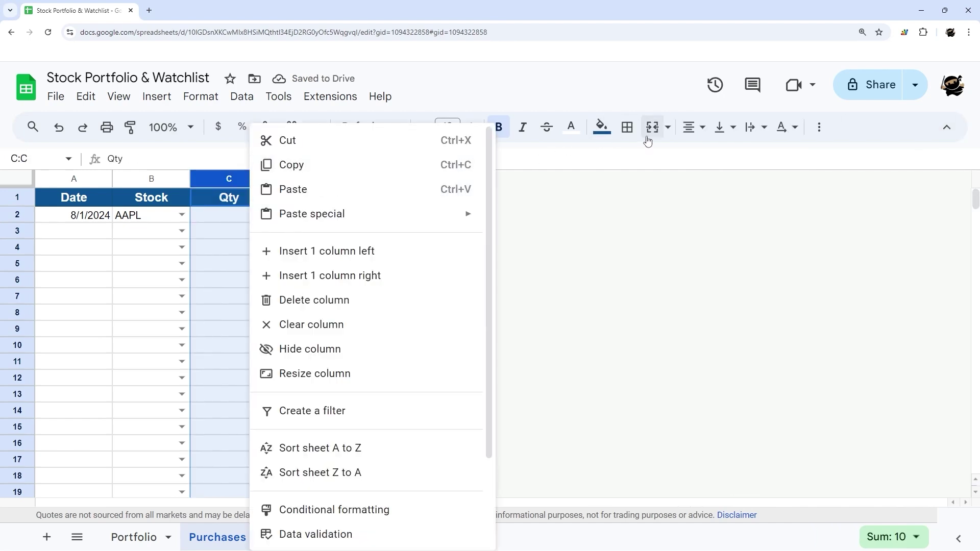
{"action": "left_click", "coordinate": [213, 264]}
{"action": "left_click", "coordinate": [228, 178]}
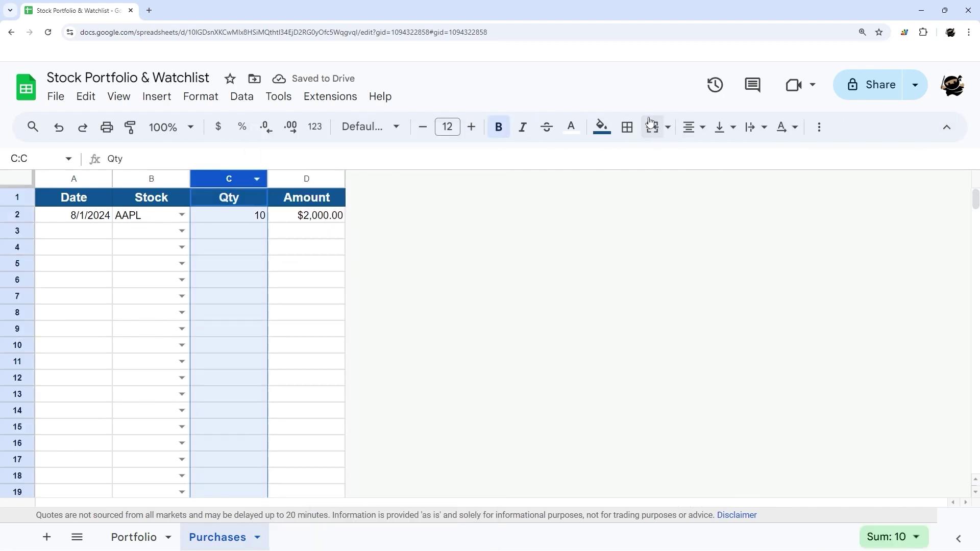
{"action": "left_click", "coordinate": [694, 127]}
{"action": "left_click", "coordinate": [718, 156]}
{"action": "left_click", "coordinate": [306, 231]}
{"action": "left_click_drag", "start_coordinate": [267, 179], "coordinate": [239, 178]}
{"action": "left_click_drag", "start_coordinate": [111, 179], "coordinate": [98, 179]}
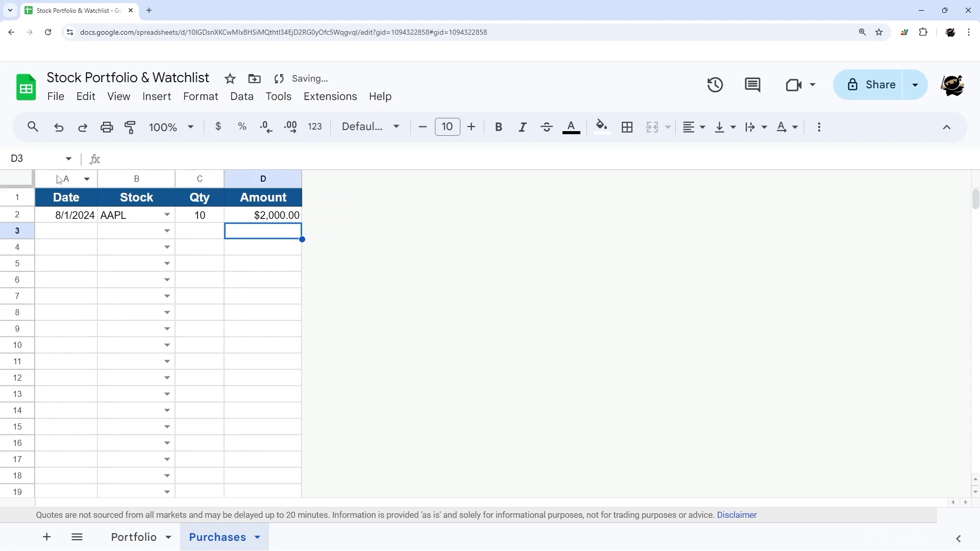
{"action": "left_click", "coordinate": [67, 178]}
{"action": "left_click", "coordinate": [695, 127]}
{"action": "left_click", "coordinate": [717, 156]}
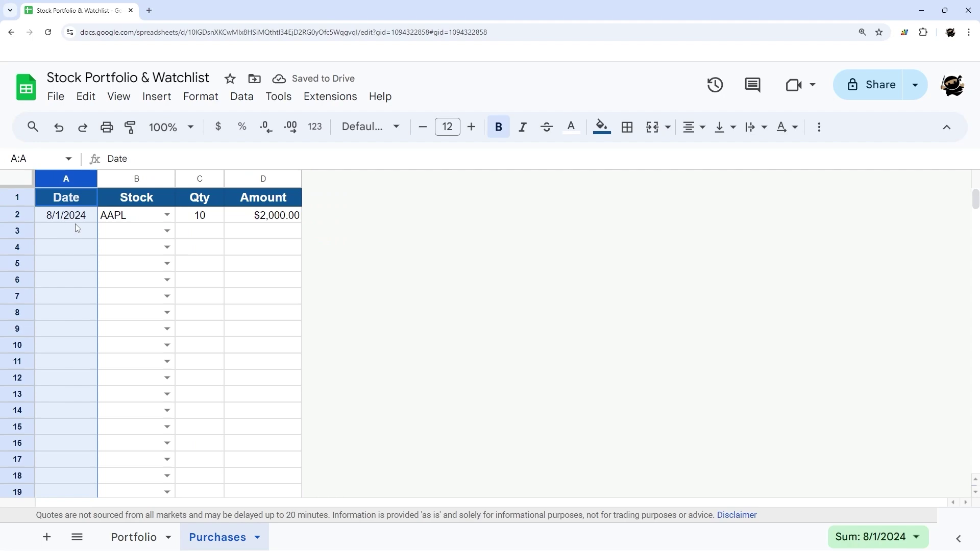
Enter =SUMIFS(Purchases!D:D,Purchases!B:B,B5) in AAPL's $ Invested cell E5
{"action": "left_click", "coordinate": [132, 536]}
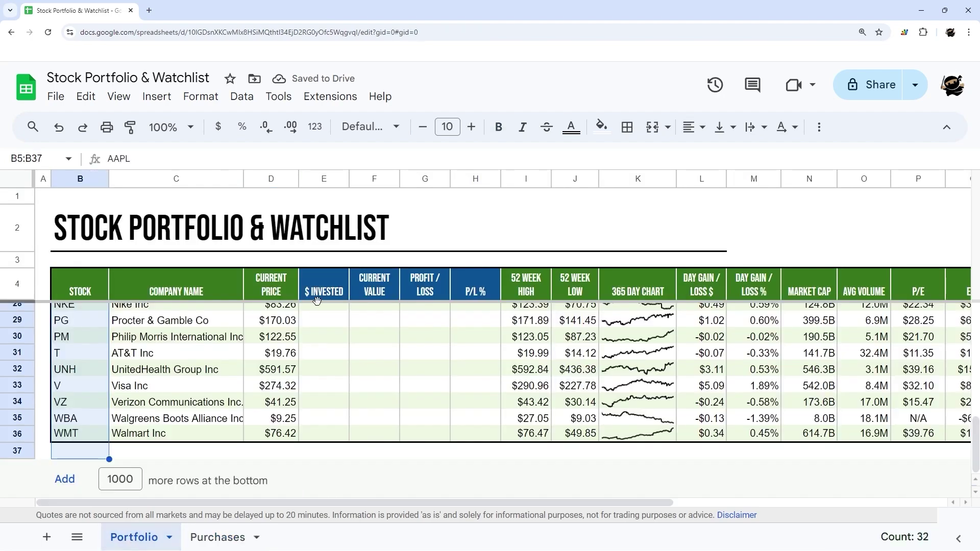
{"action": "scroll", "coordinate": [336, 316], "scroll_direction": "up", "scroll_amount": 8}
{"action": "left_click", "coordinate": [336, 317]}
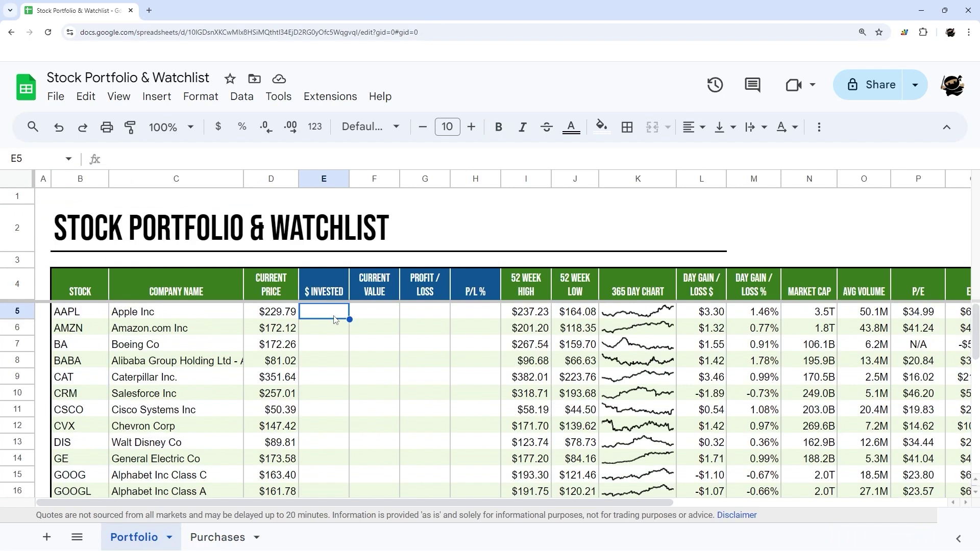
{"action": "type", "text": "=sumifs("}
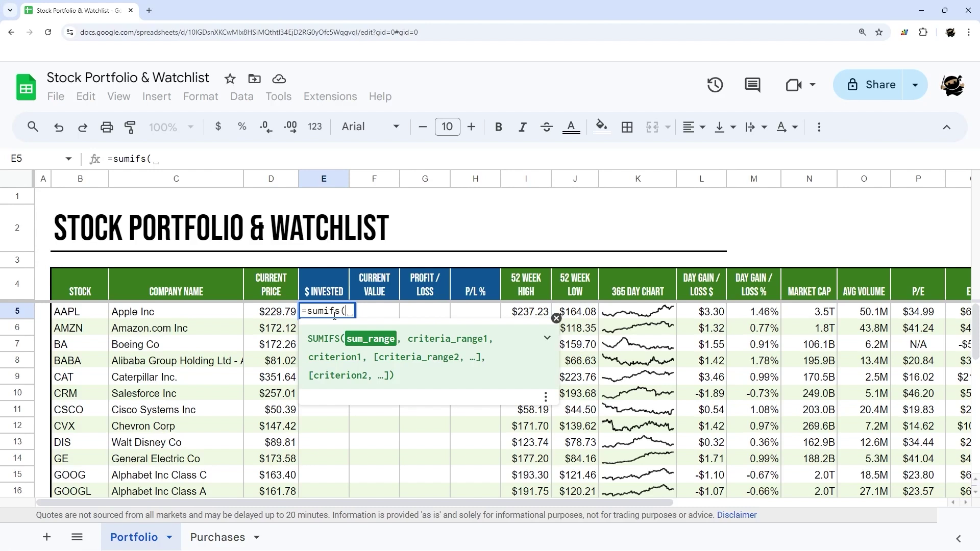
{"action": "left_click", "coordinate": [218, 537]}
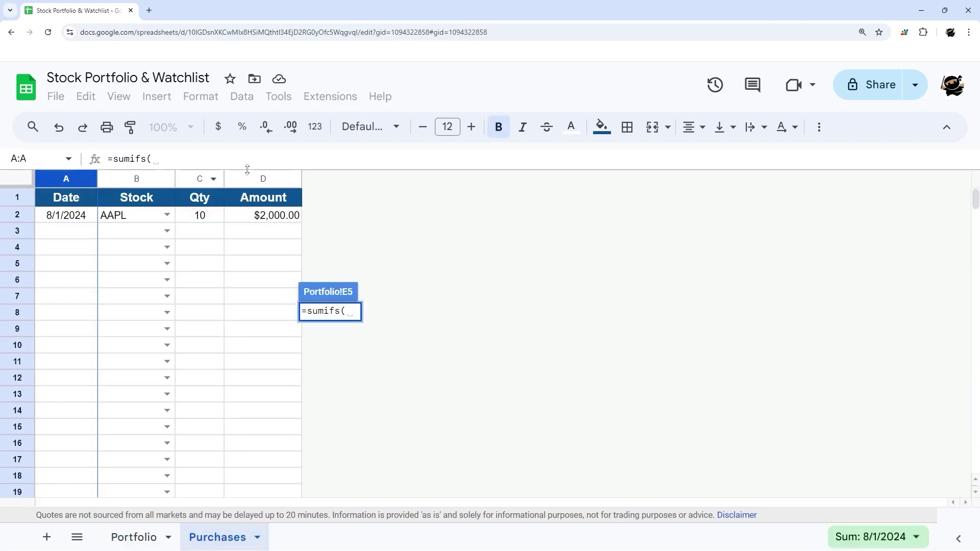
{"action": "left_click", "coordinate": [264, 180]}
{"action": "type", "text": ","}
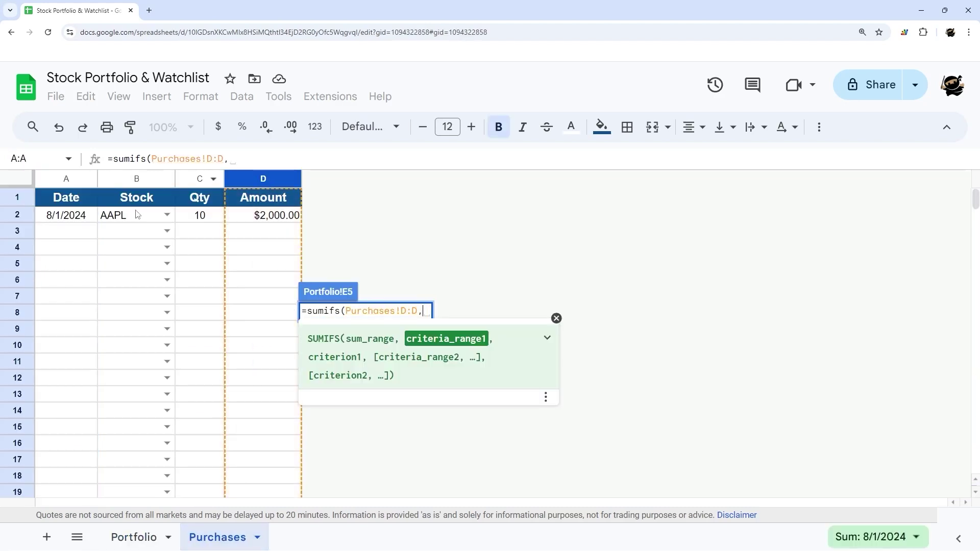
{"action": "left_click", "coordinate": [132, 183]}
{"action": "type", "text": ","}
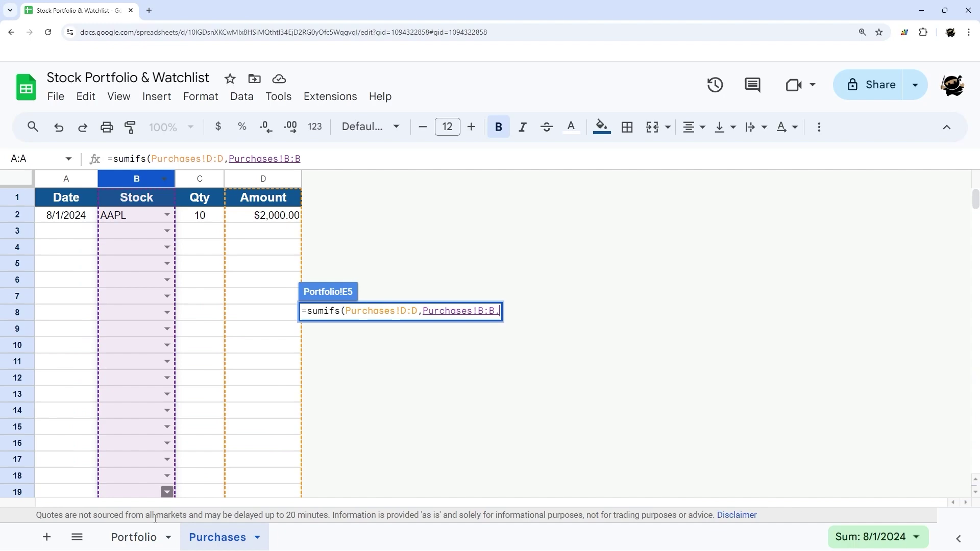
{"action": "left_click", "coordinate": [135, 537]}
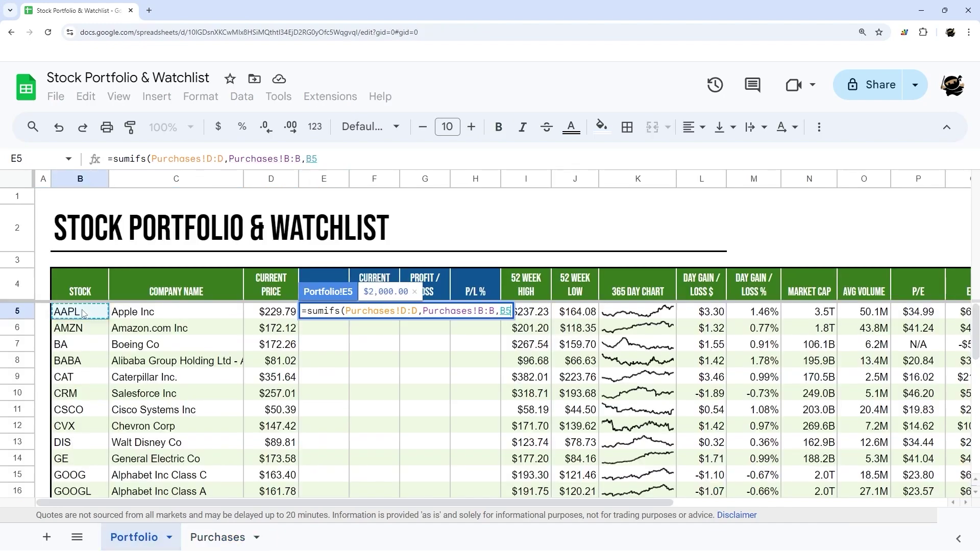
{"action": "type", "text": ")"}
{"action": "key", "text": "Return"}
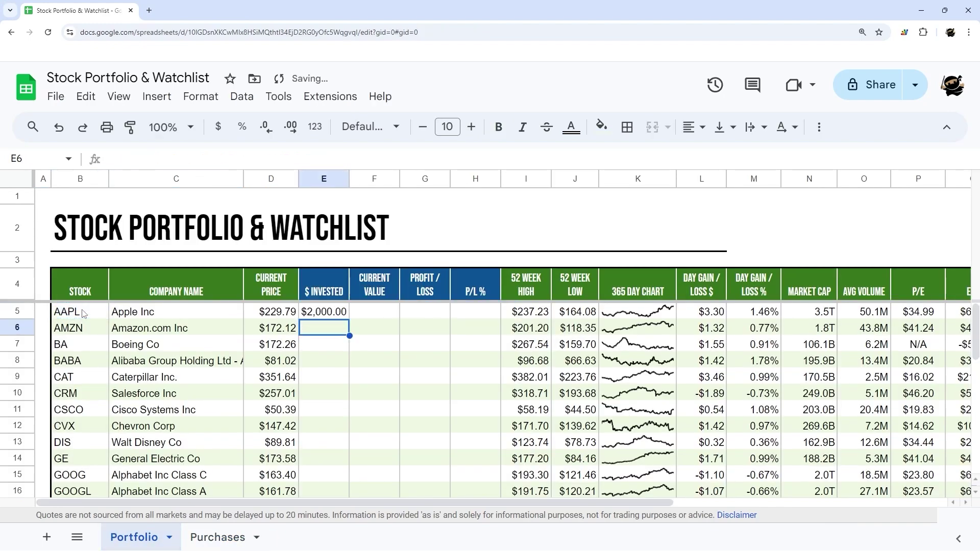
Widen column E and fill the SUMIFS formula down the $ Invested column
{"action": "left_click", "coordinate": [341, 316]}
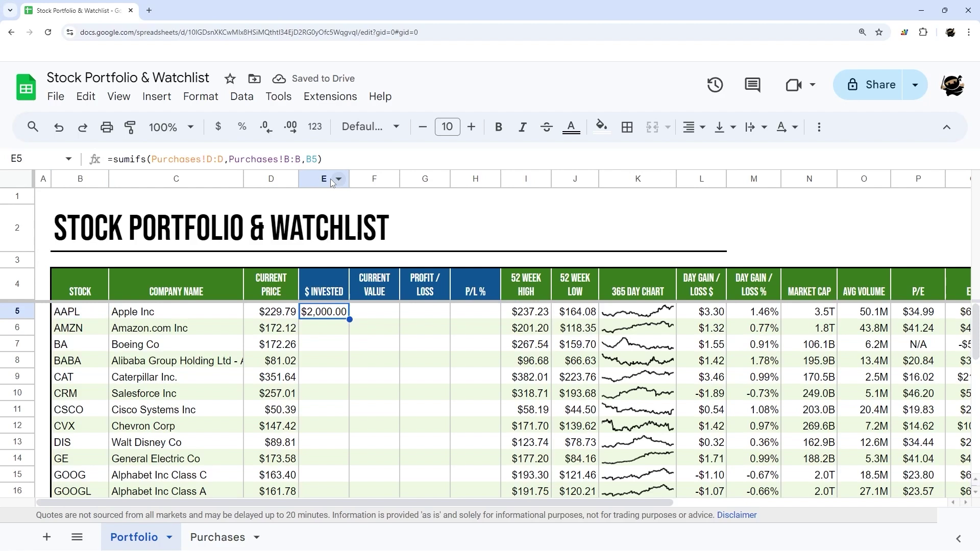
{"action": "mouse_move", "coordinate": [361, 180]}
{"action": "left_mouse_down"}
{"action": "mouse_move", "coordinate": [337, 179]}
{"action": "mouse_move", "coordinate": [356, 178]}
{"action": "left_mouse_up"}
{"action": "left_click", "coordinate": [342, 317]}
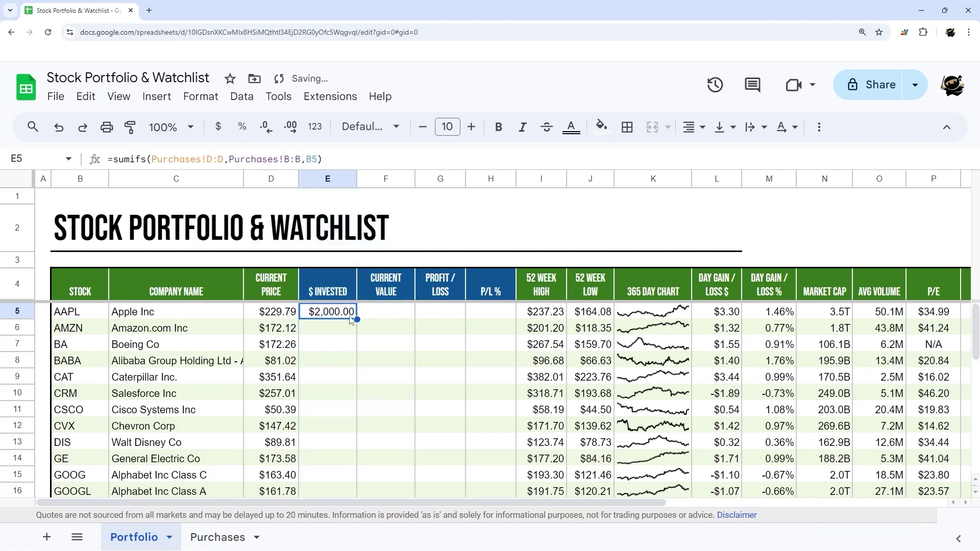
{"action": "double_click", "coordinate": [357, 319]}
{"action": "scroll", "coordinate": [399, 354], "scroll_direction": "down", "scroll_amount": 2}
{"action": "scroll", "coordinate": [399, 354], "scroll_direction": "down", "scroll_amount": 6}
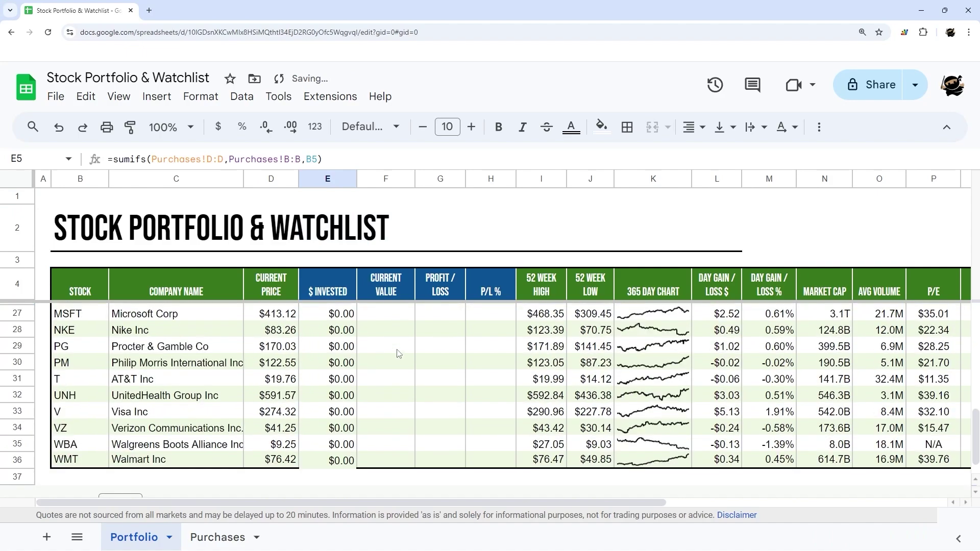
{"action": "scroll", "coordinate": [383, 377], "scroll_direction": "up", "scroll_amount": 5}
{"action": "scroll", "coordinate": [347, 457], "scroll_direction": "down", "scroll_amount": 4}
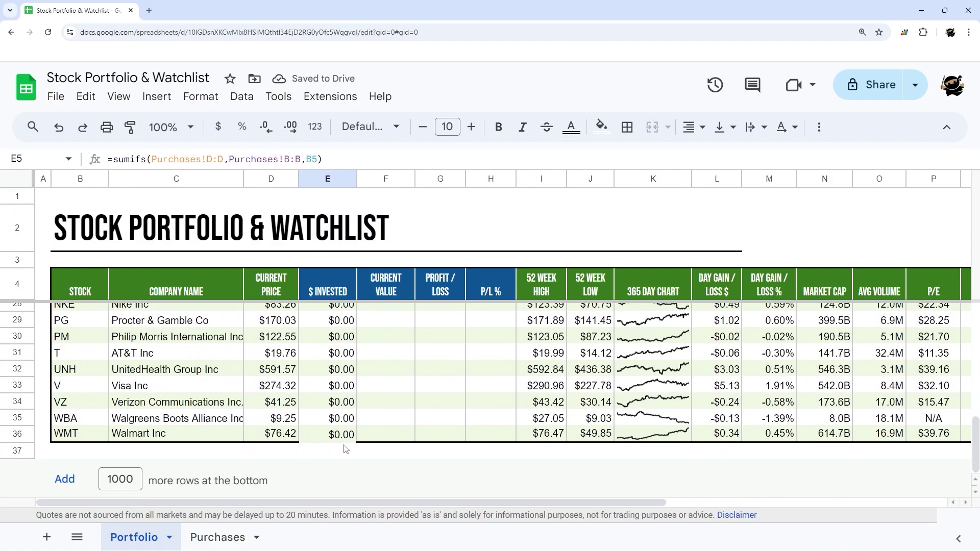
In F5 enter =SUMIFS(Purchases!C:C,Purchases!B:B,B5) to total AAPL's purchased quantity
{"action": "left_click", "coordinate": [345, 434]}
{"action": "scroll", "coordinate": [397, 401], "scroll_direction": "up", "scroll_amount": 10}
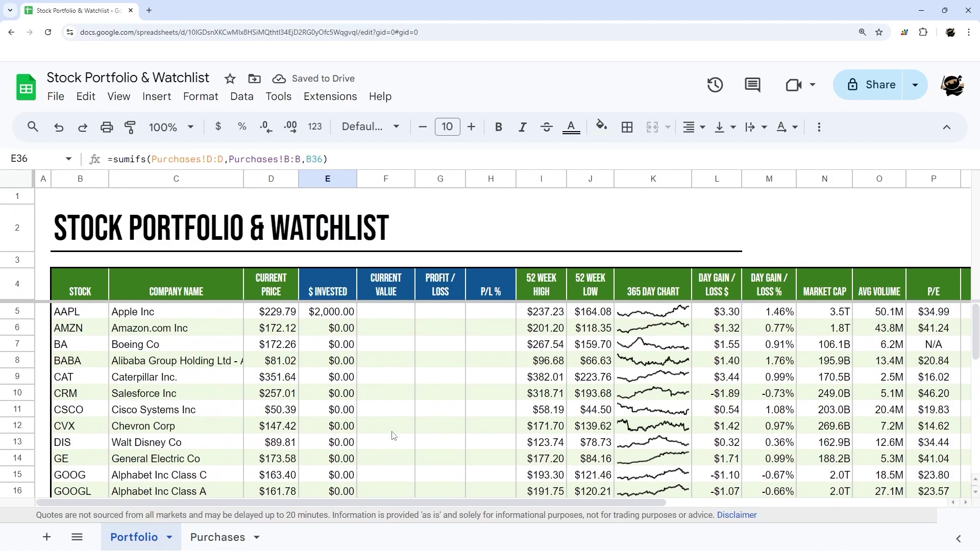
{"action": "left_click", "coordinate": [393, 313]}
{"action": "type", "text": "=sumifs("}
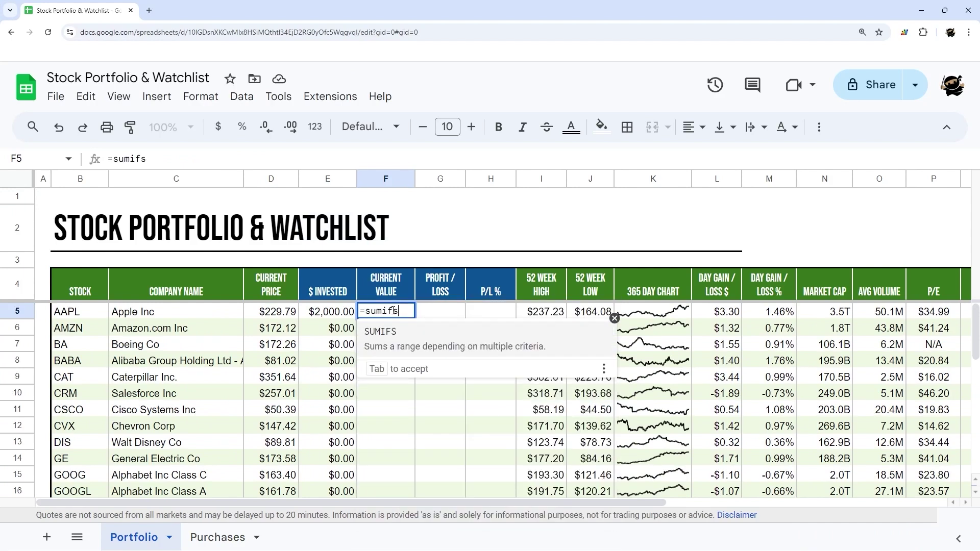
{"action": "left_click", "coordinate": [217, 536]}
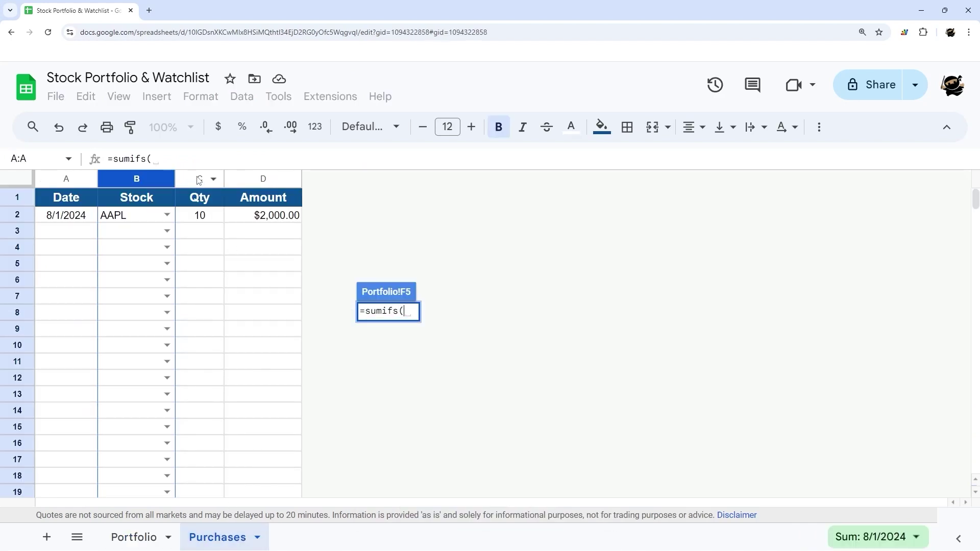
{"action": "left_click", "coordinate": [196, 178]}
{"action": "type", "text": ","}
{"action": "left_click", "coordinate": [142, 179]}
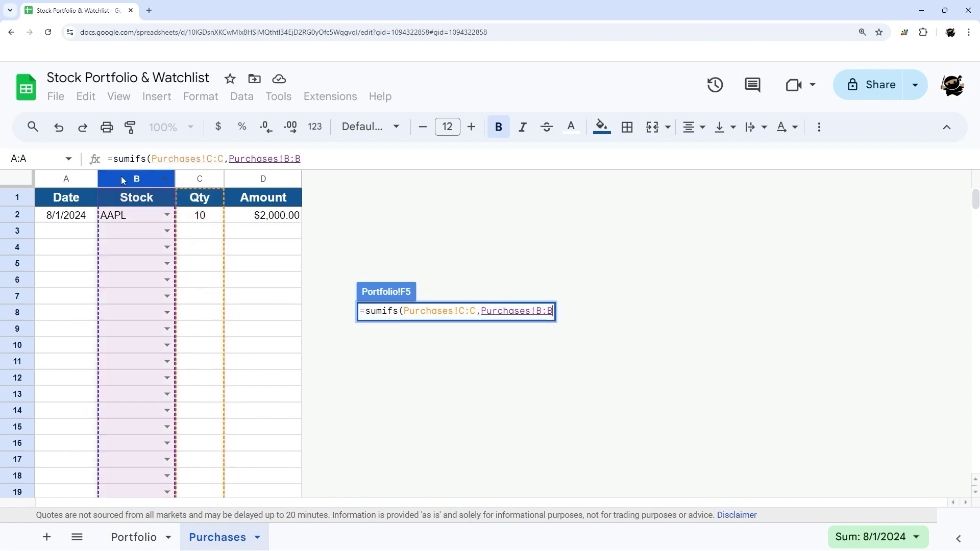
{"action": "type", "text": ","}
{"action": "left_click", "coordinate": [134, 537]}
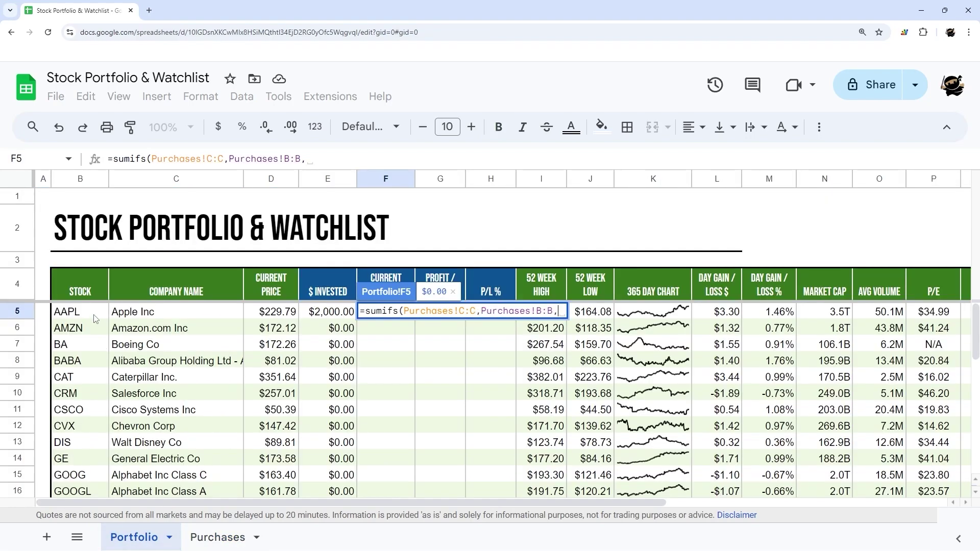
{"action": "left_click", "coordinate": [96, 319]}
{"action": "type", "text": ")"}
{"action": "key", "text": "Return"}
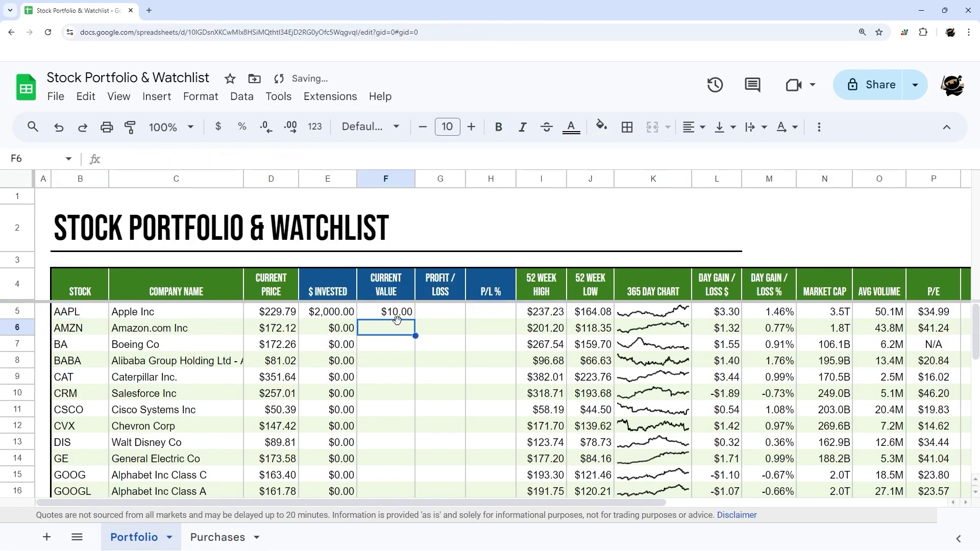
Multiply the F5 formula by current price D5 and copy it down column F
{"action": "left_click", "coordinate": [396, 315]}
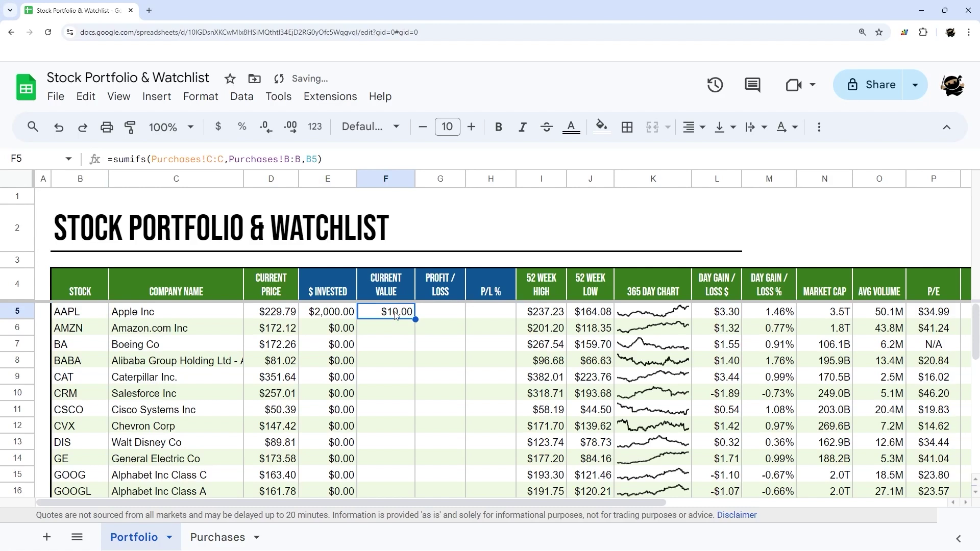
{"action": "left_click", "coordinate": [328, 160]}
{"action": "type", "text": "*"}
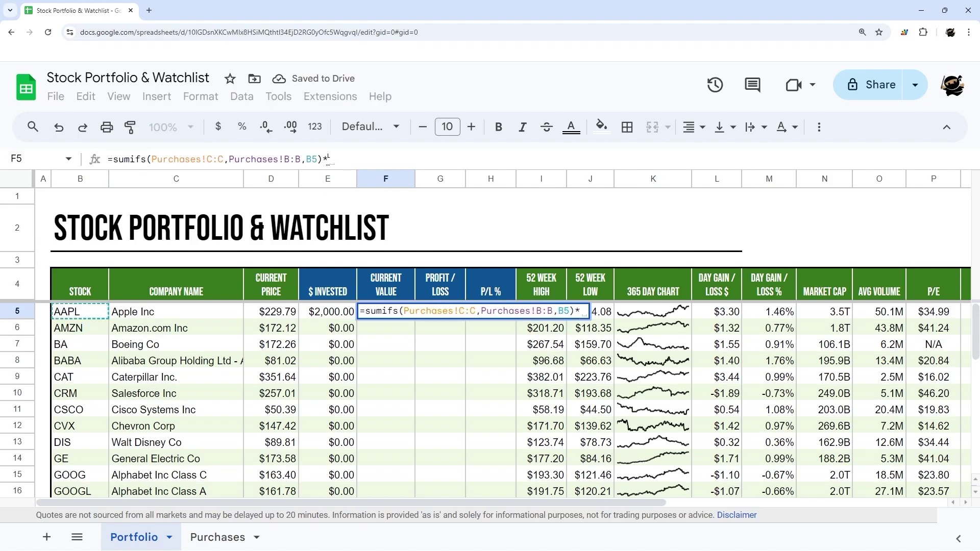
{"action": "left_click", "coordinate": [284, 312]}
{"action": "key", "text": "Return"}
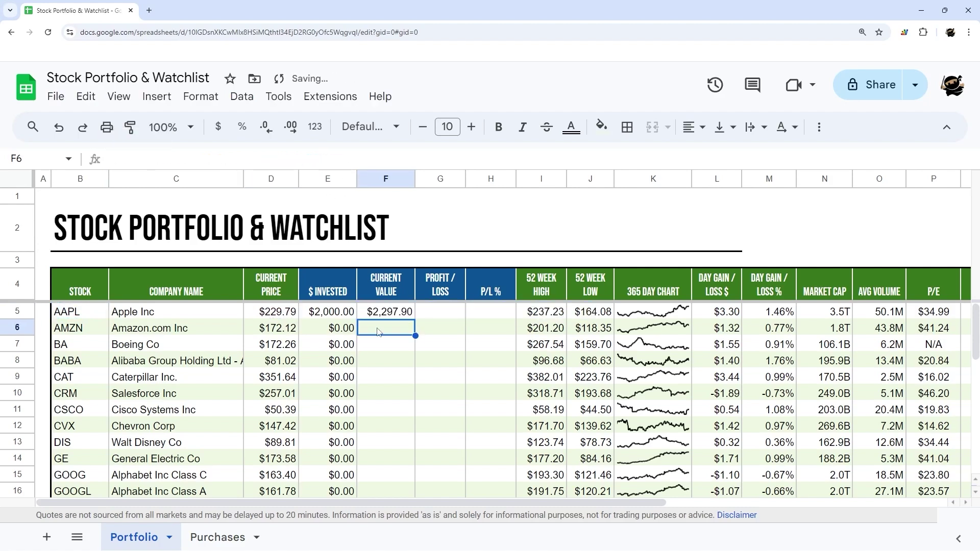
{"action": "left_click", "coordinate": [407, 318]}
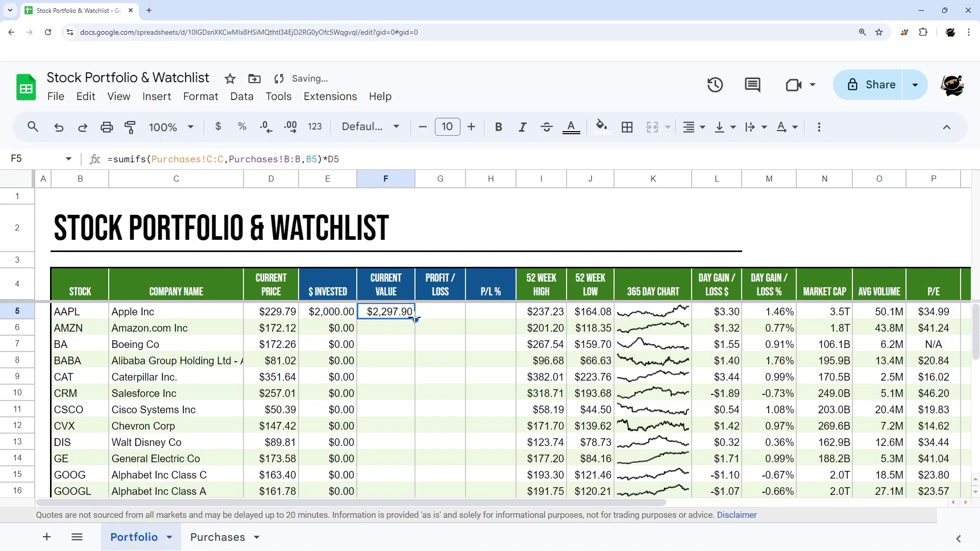
{"action": "double_click", "coordinate": [415, 318]}
{"action": "scroll", "coordinate": [432, 333], "scroll_direction": "down", "scroll_amount": 8}
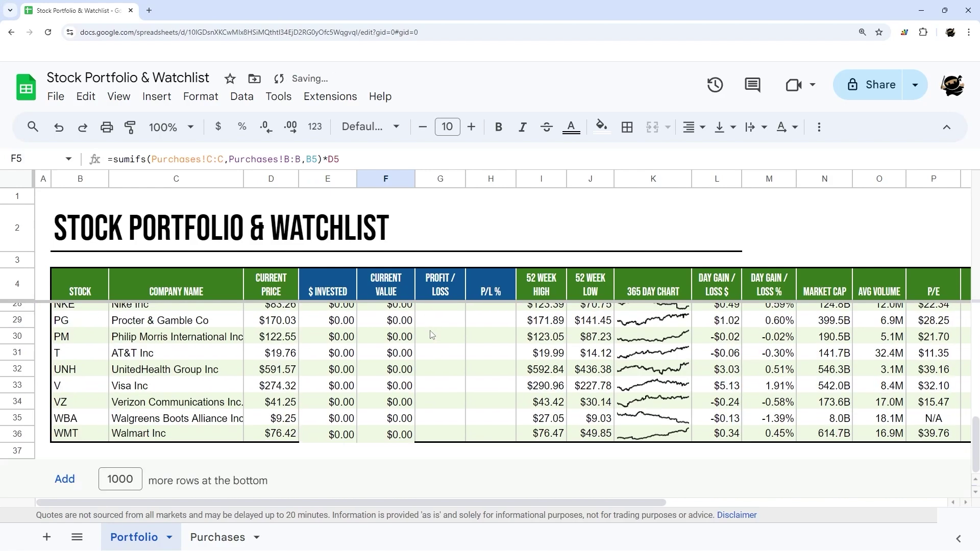
{"action": "scroll", "coordinate": [437, 388], "scroll_direction": "up", "scroll_amount": 8}
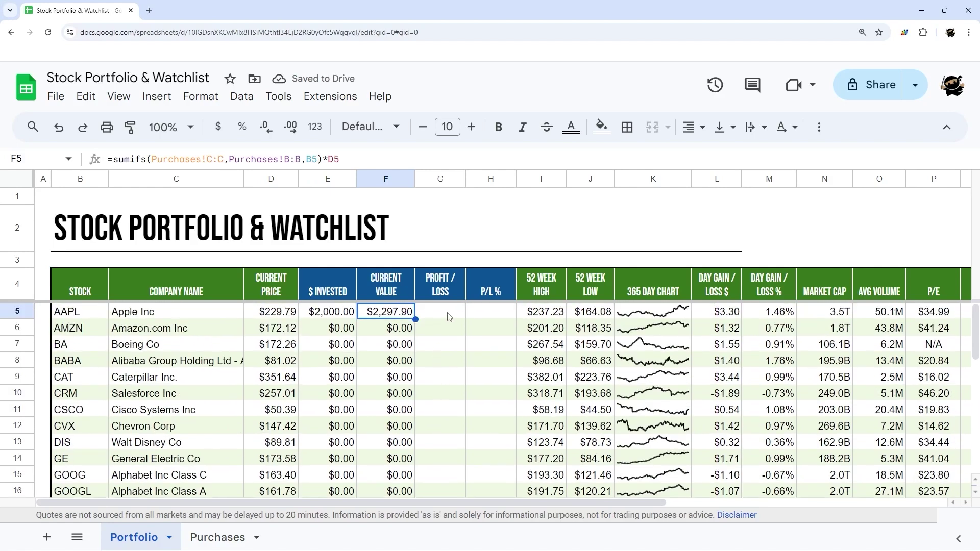
Enter =F5-E5 in G5 and copy the Profit / Loss formula down the column
{"action": "left_click", "coordinate": [449, 317]}
{"action": "type", "text": "="}
{"action": "left_click", "coordinate": [404, 313]}
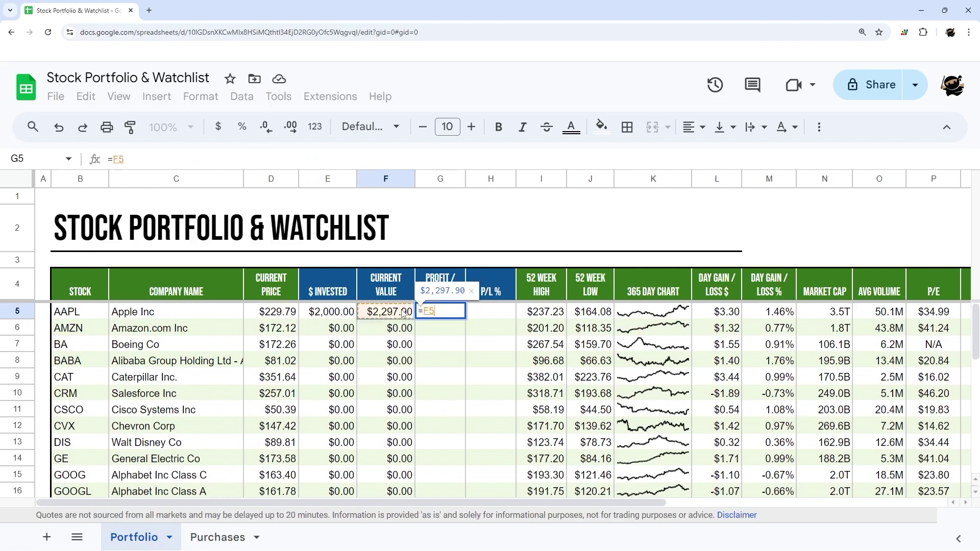
{"action": "type", "text": "-"}
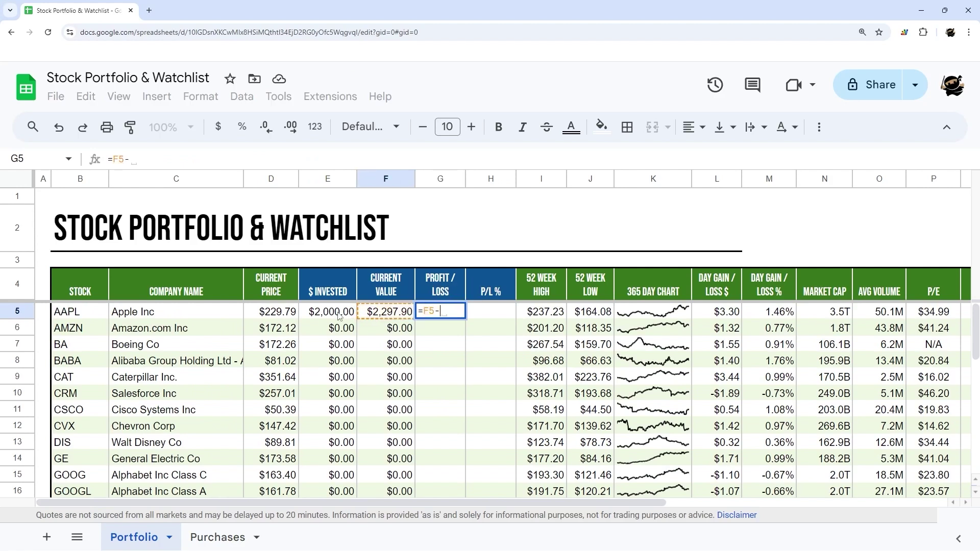
{"action": "left_click", "coordinate": [339, 315]}
{"action": "key", "text": "Return"}
{"action": "left_click", "coordinate": [462, 316]}
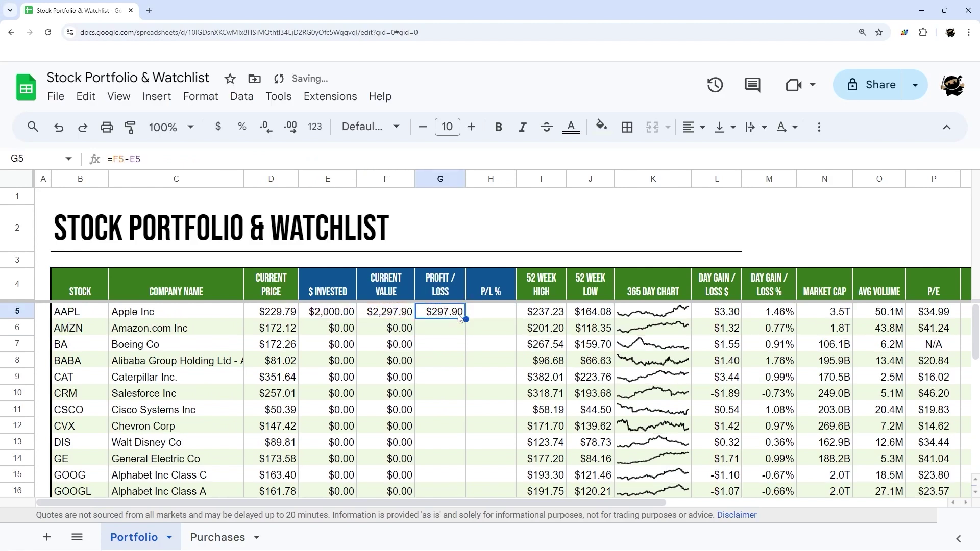
{"action": "double_click", "coordinate": [466, 320]}
Enter =G5/E5 in H5 for AAPL's P/L %
{"action": "left_click", "coordinate": [500, 317]}
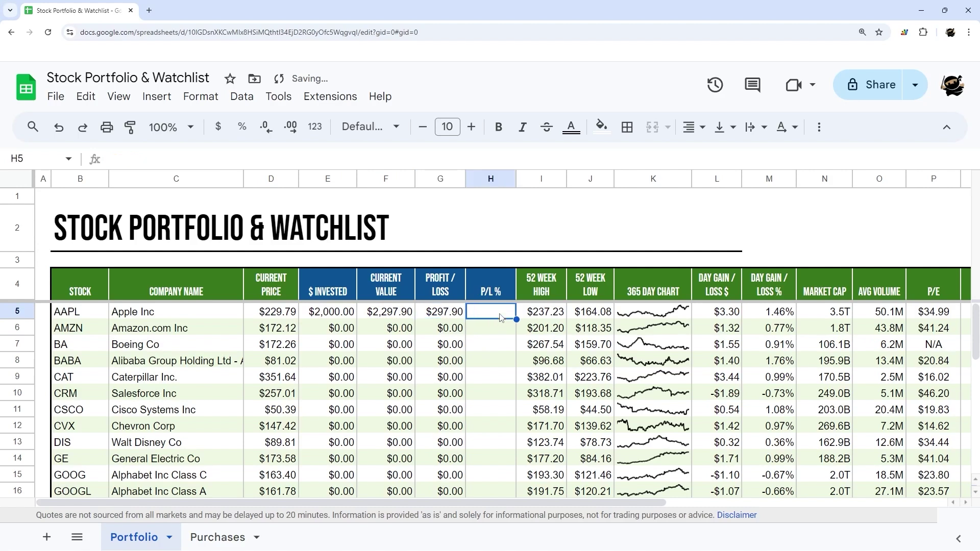
{"action": "type", "text": "="}
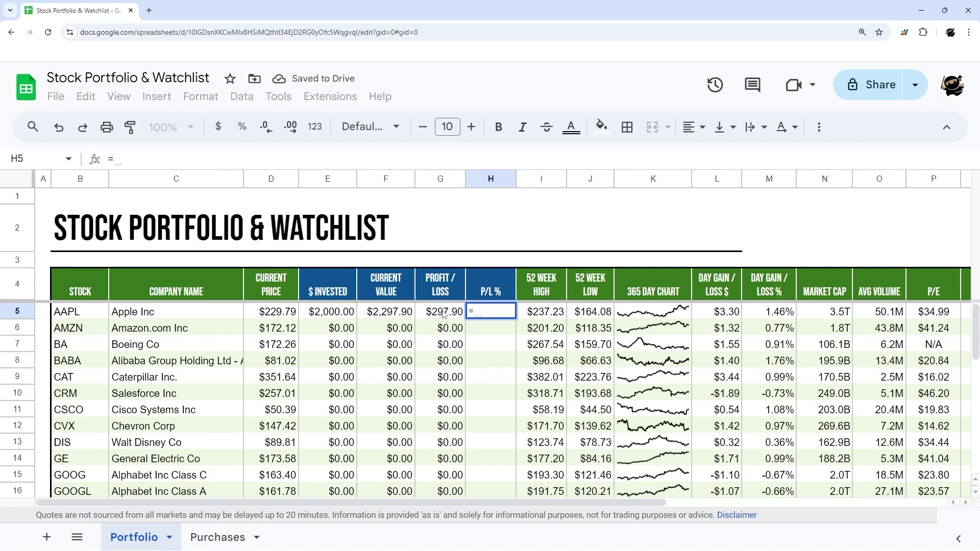
{"action": "left_click", "coordinate": [443, 315]}
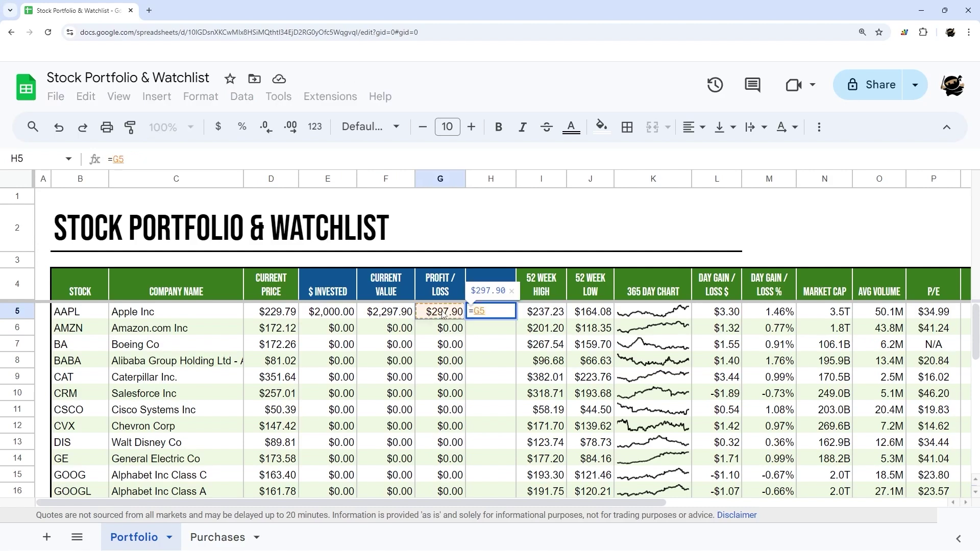
{"action": "type", "text": "/"}
{"action": "left_click", "coordinate": [351, 317]}
{"action": "key", "text": "Return"}
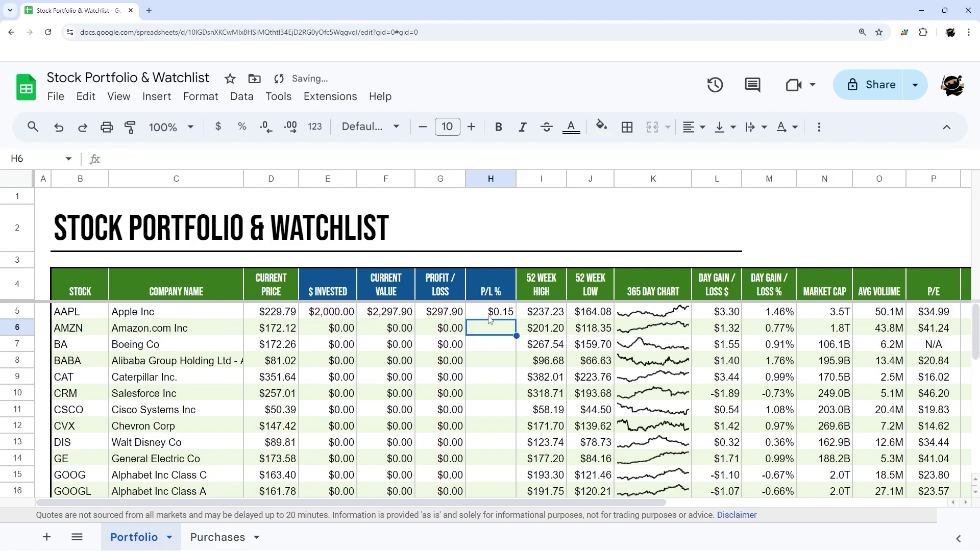
Format column H as percentages and copy the P/L % formula down, showing 14.90% for AAPL
{"action": "left_click", "coordinate": [511, 314]}
{"action": "left_click", "coordinate": [495, 180]}
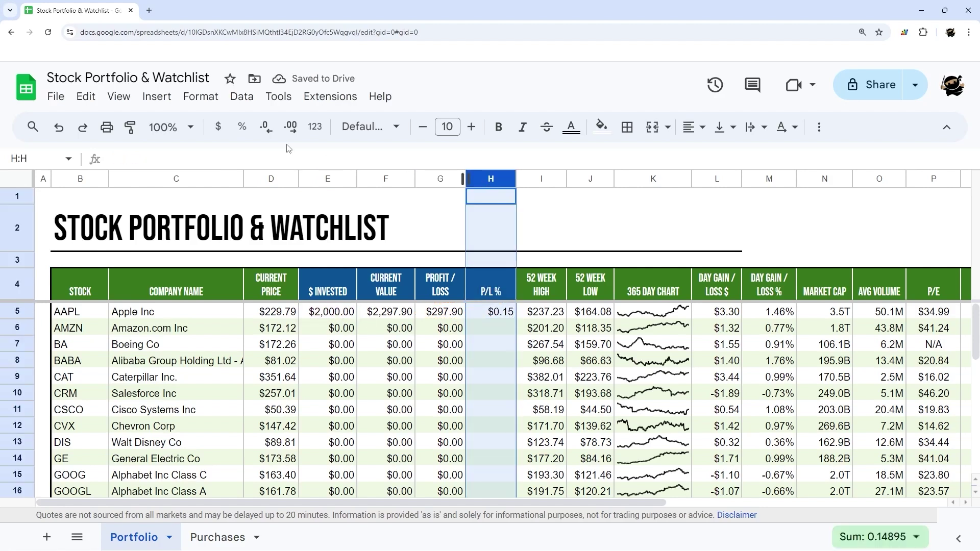
{"action": "left_click", "coordinate": [243, 126]}
{"action": "left_click", "coordinate": [511, 314]}
{"action": "double_click", "coordinate": [516, 320]}
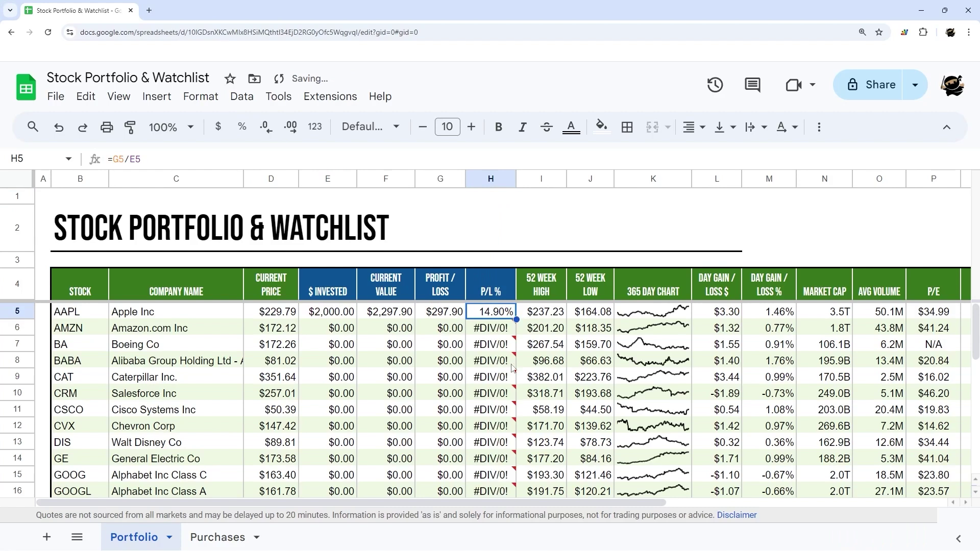
{"action": "left_click", "coordinate": [494, 333]}
{"action": "scroll", "coordinate": [494, 335], "scroll_direction": "down", "scroll_amount": 8}
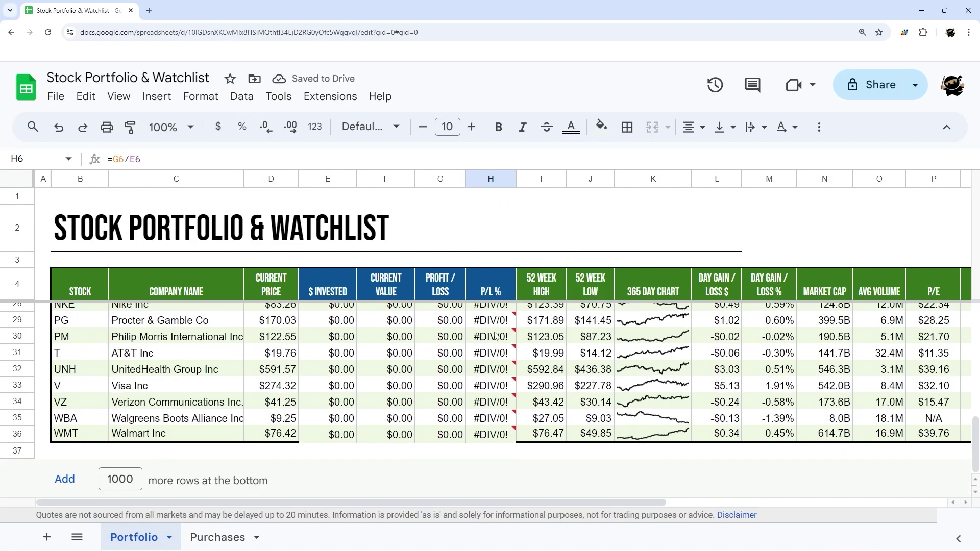
{"action": "scroll", "coordinate": [500, 358], "scroll_direction": "up", "scroll_amount": 8}
Change H5 to =IFERROR(G5/E5,"-") and fill it down through H36
{"action": "left_click", "coordinate": [496, 313]}
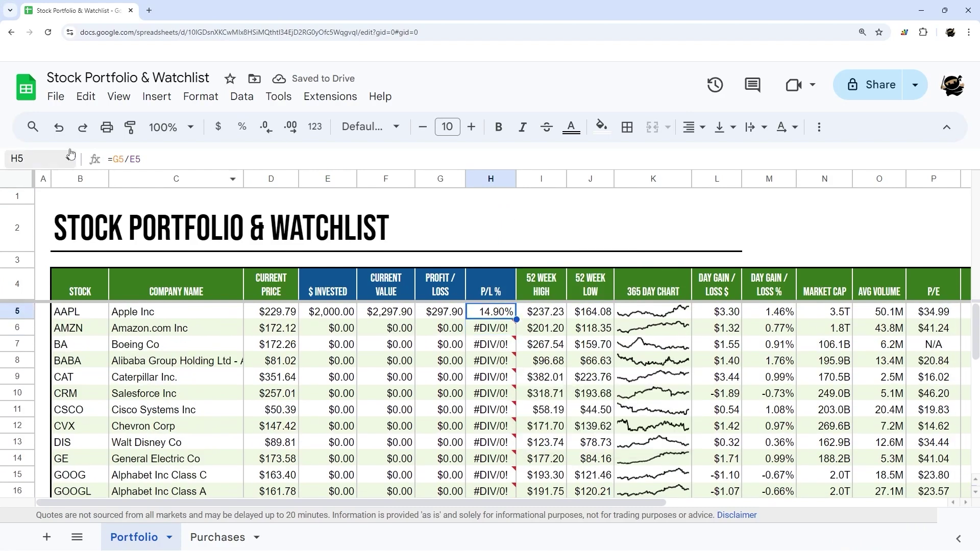
{"action": "double_click", "coordinate": [477, 313]}
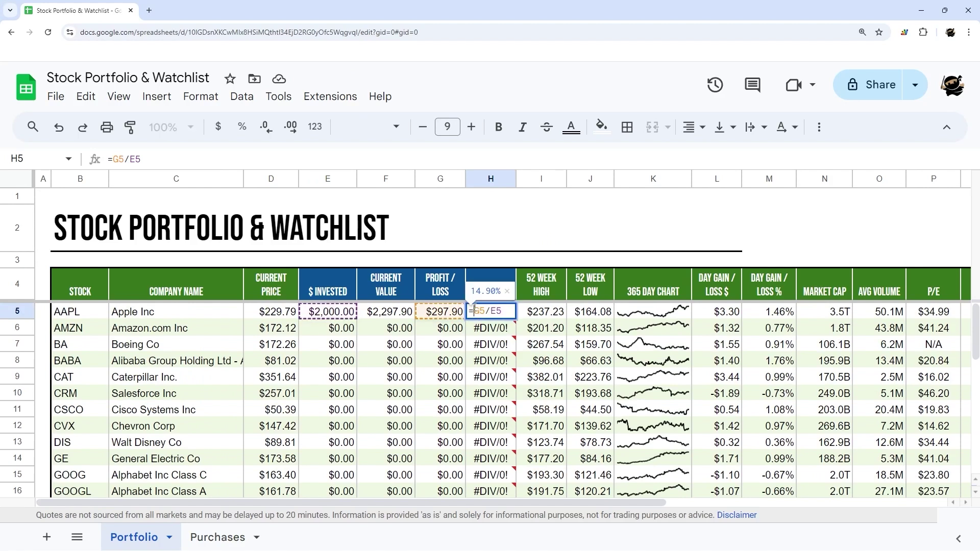
{"action": "type", "text": "IFERROR(G5/E5"}
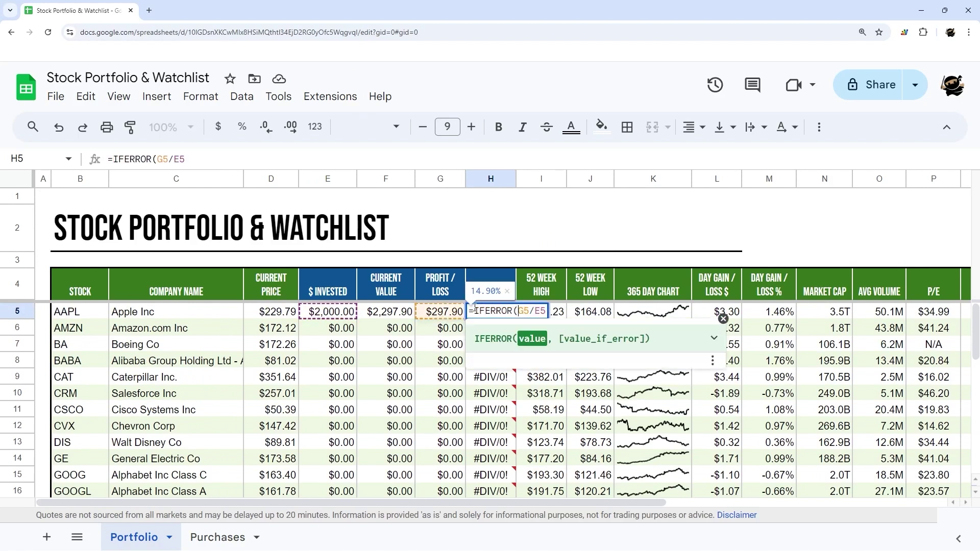
{"action": "type", "text": ",\"-\")"}
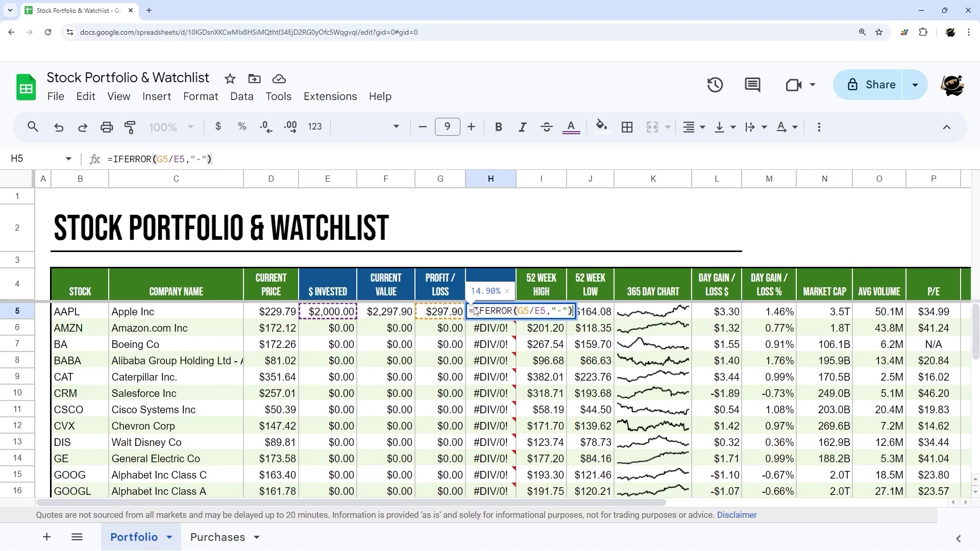
{"action": "key", "text": "Return"}
{"action": "left_click", "coordinate": [506, 318]}
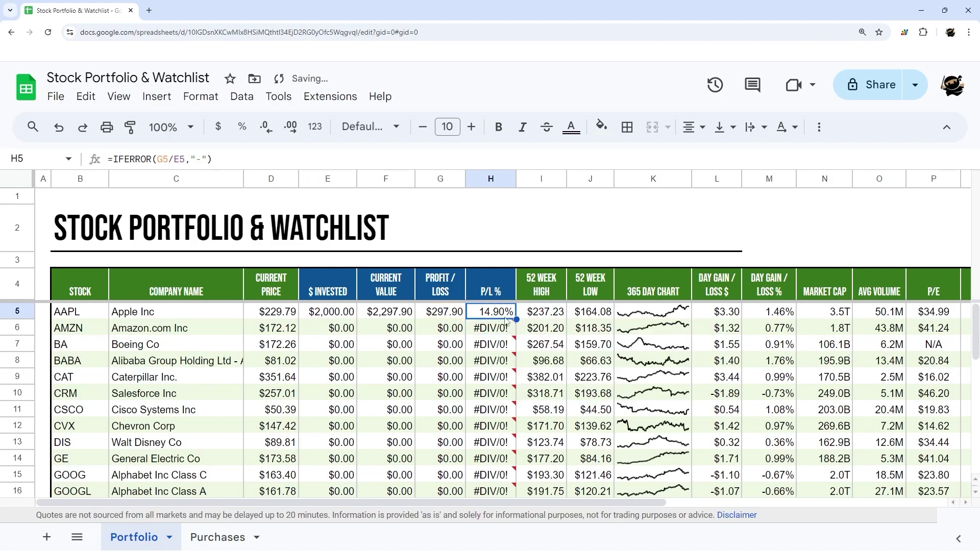
{"action": "scroll", "coordinate": [516, 319], "scroll_direction": "down", "scroll_amount": 7}
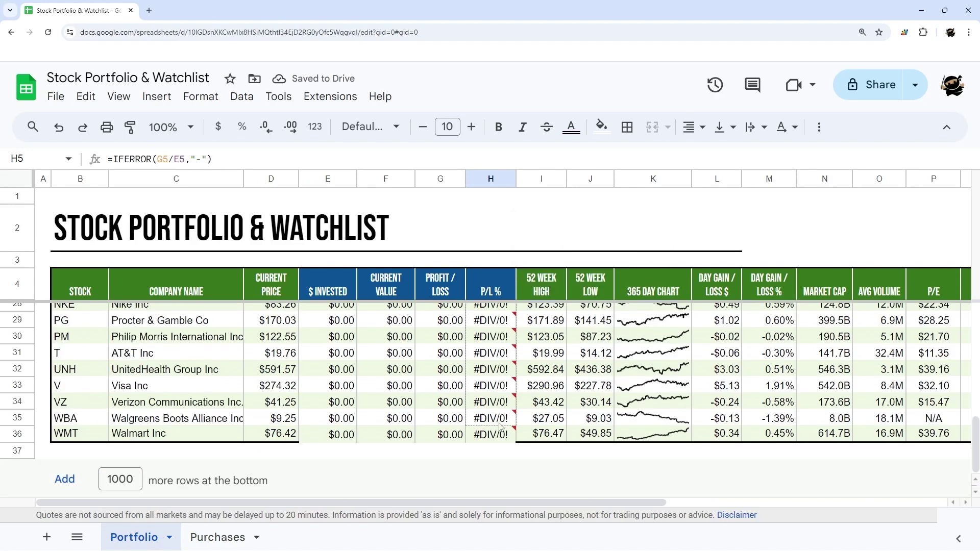
{"action": "left_click", "coordinate": [507, 428], "text": "shift"}
{"action": "key", "text": "ctrl+d"}
Centre-align the dashes in the P/L % column
{"action": "scroll", "coordinate": [506, 424], "scroll_direction": "up", "scroll_amount": 8}
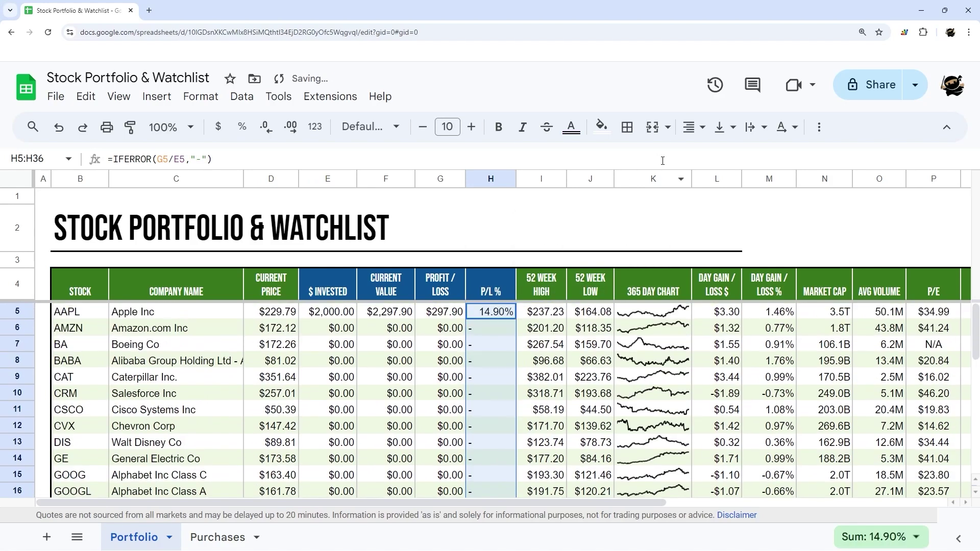
{"action": "left_click", "coordinate": [694, 127]}
{"action": "left_click", "coordinate": [717, 157]}
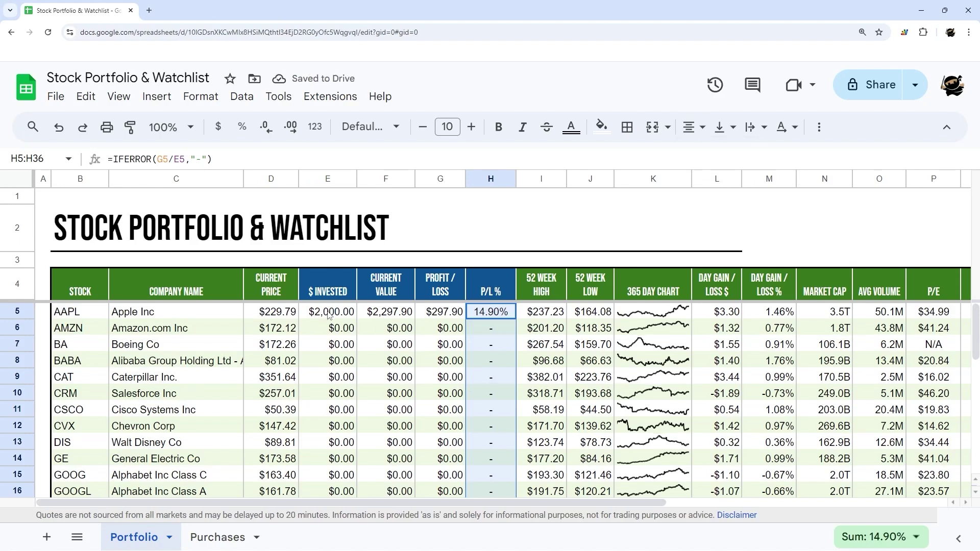
Add a bottom border to E5:H36, then go to the Purchases sheet
{"action": "left_click_drag", "start_coordinate": [329, 315], "coordinate": [492, 437]}
{"action": "scroll", "coordinate": [511, 357], "scroll_direction": "down", "scroll_amount": 8}
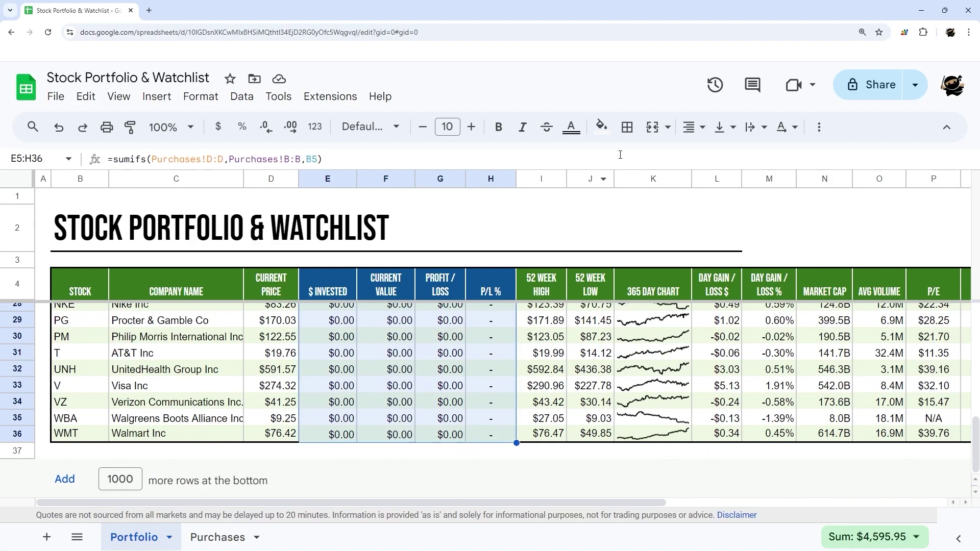
{"action": "left_click", "coordinate": [627, 129]}
{"action": "left_click", "coordinate": [773, 183]}
{"action": "left_click", "coordinate": [802, 226]}
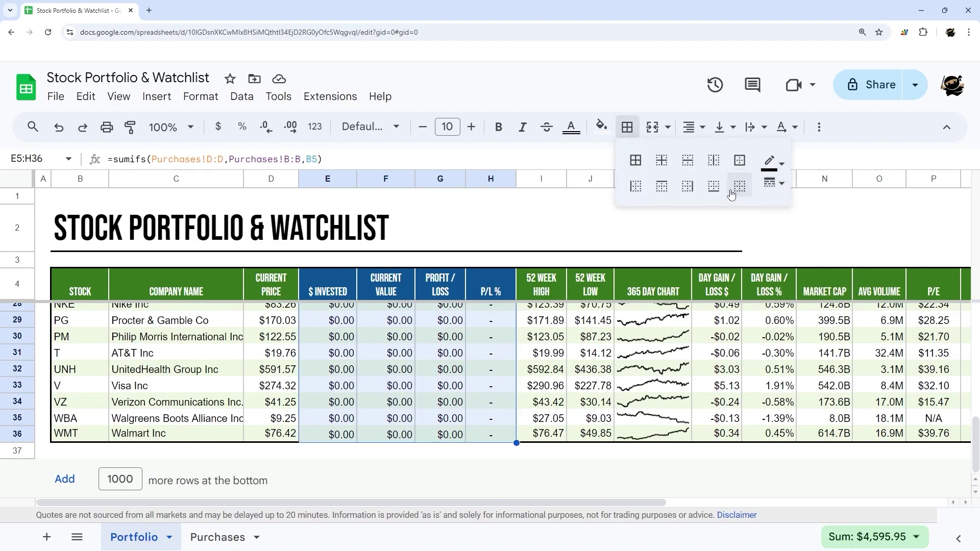
{"action": "left_click", "coordinate": [716, 189]}
{"action": "left_click", "coordinate": [492, 403]}
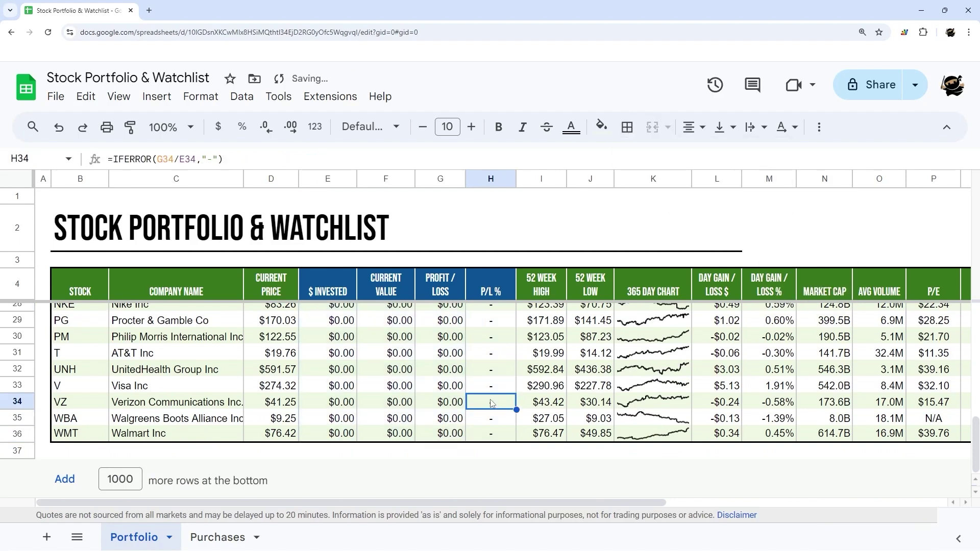
{"action": "scroll", "coordinate": [493, 407], "scroll_direction": "up", "scroll_amount": 10}
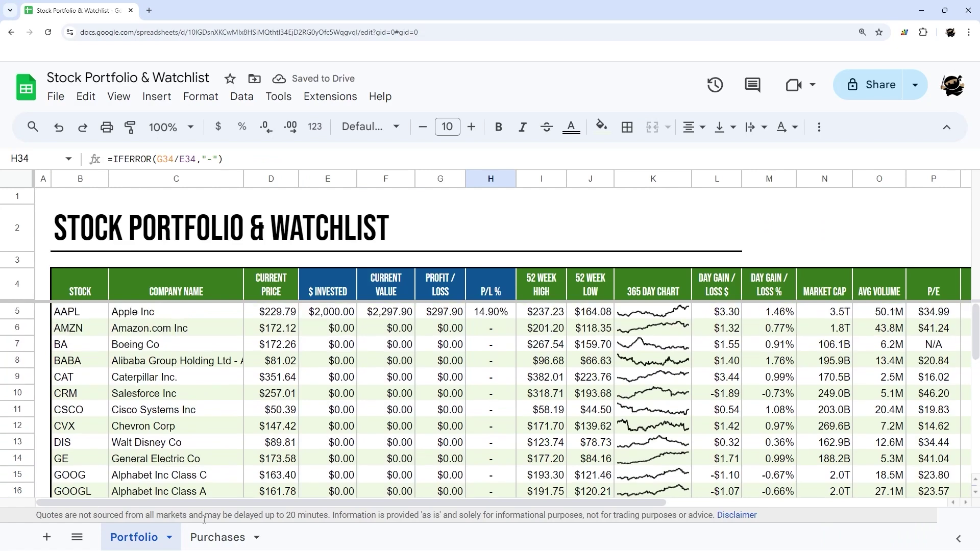
{"action": "left_click", "coordinate": [217, 537]}
On Purchases row 3, record a buy of 10 AMZN dated 8/2/2024
{"action": "left_click", "coordinate": [86, 231]}
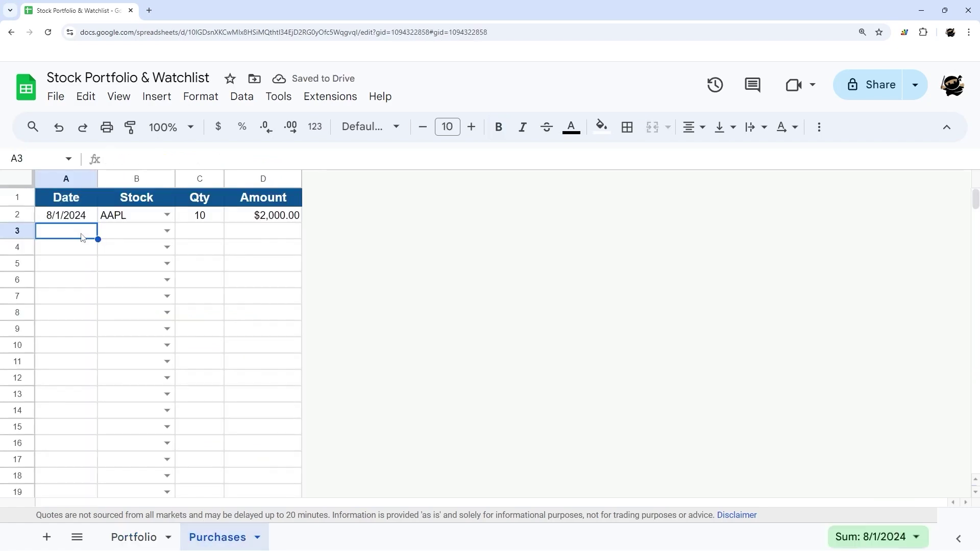
{"action": "double_click", "coordinate": [85, 231]}
{"action": "left_click", "coordinate": [112, 304]}
{"action": "left_click", "coordinate": [166, 231]}
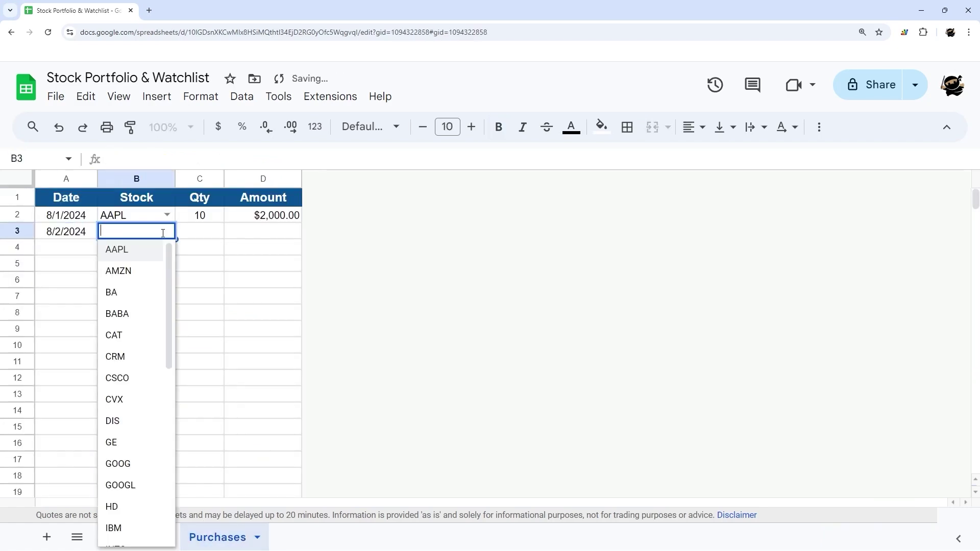
{"action": "left_click", "coordinate": [115, 270]}
{"action": "left_click", "coordinate": [213, 237]}
{"action": "type", "text": "10"}
{"action": "key", "text": "Return"}
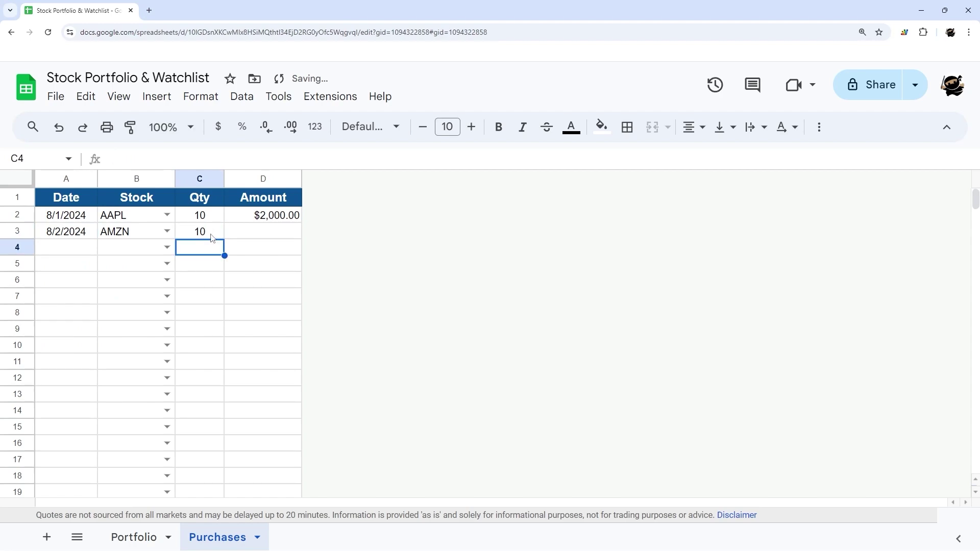
Look up AMZN's current price on Portfolio, then enter $1,500.00 as the purchase amount
{"action": "left_click", "coordinate": [152, 539]}
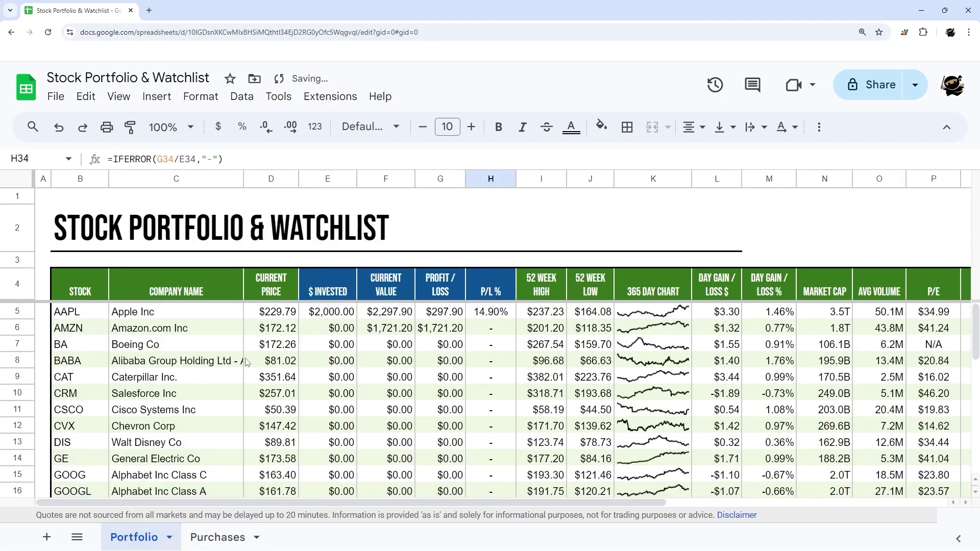
{"action": "left_click", "coordinate": [265, 333]}
{"action": "key", "text": "ctrl+shift+Page_Down"}
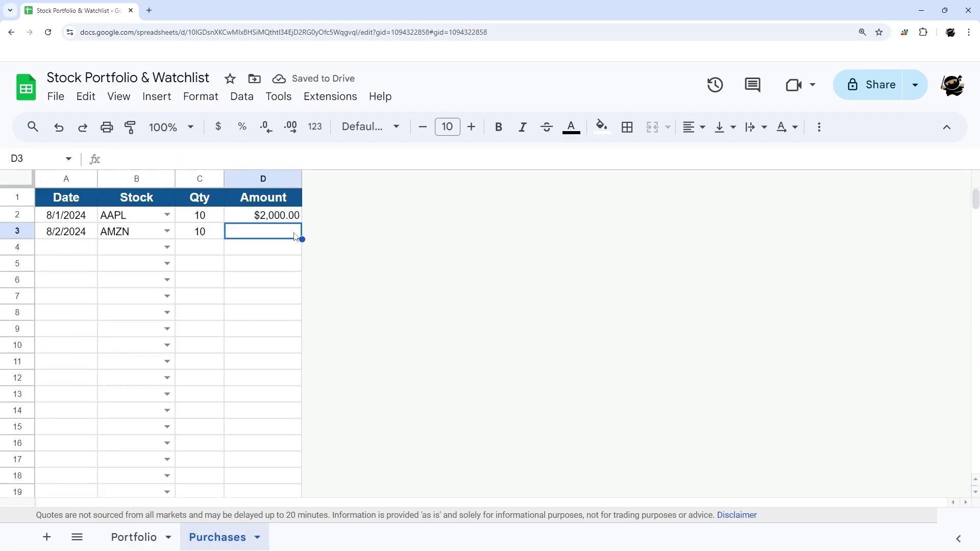
{"action": "type", "text": "1500"}
{"action": "key", "text": "Return"}
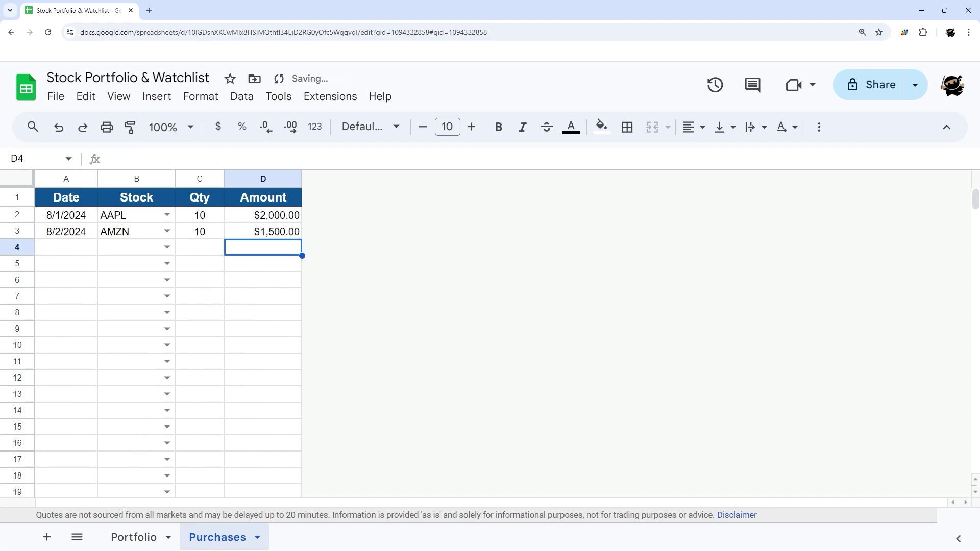
Back on Portfolio, check AMZN's Invested, Current Value and Profit / Loss formulas
{"action": "left_click", "coordinate": [132, 537]}
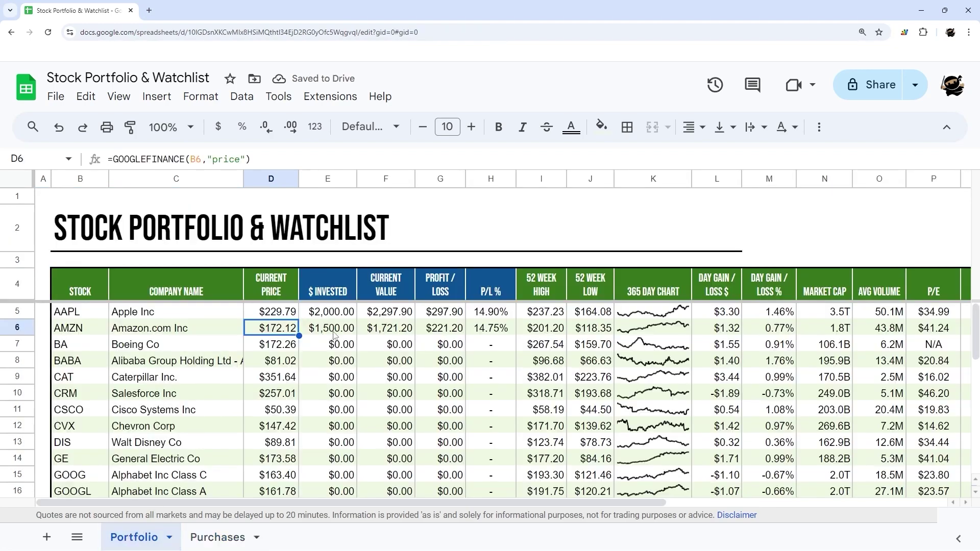
{"action": "left_click", "coordinate": [335, 334]}
{"action": "left_click", "coordinate": [400, 333]}
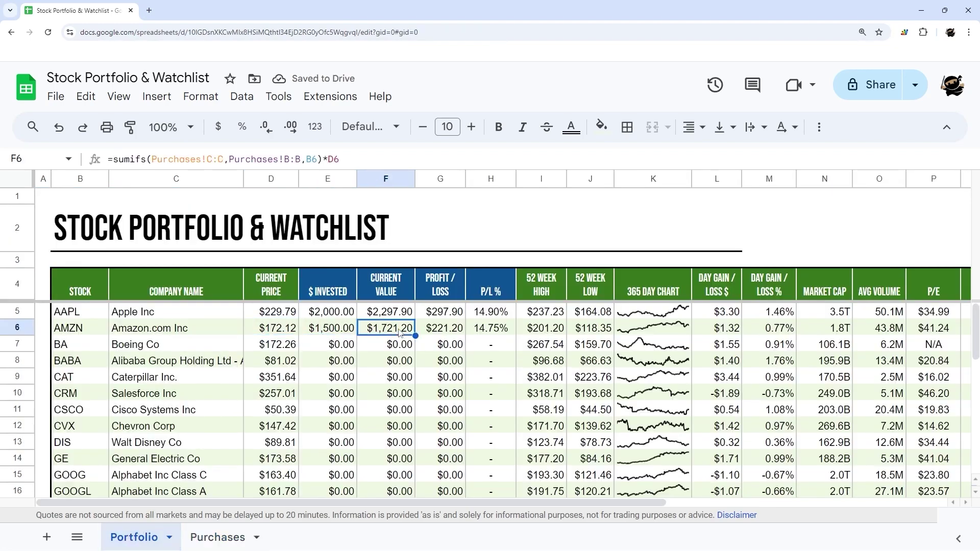
{"action": "left_click", "coordinate": [442, 327]}
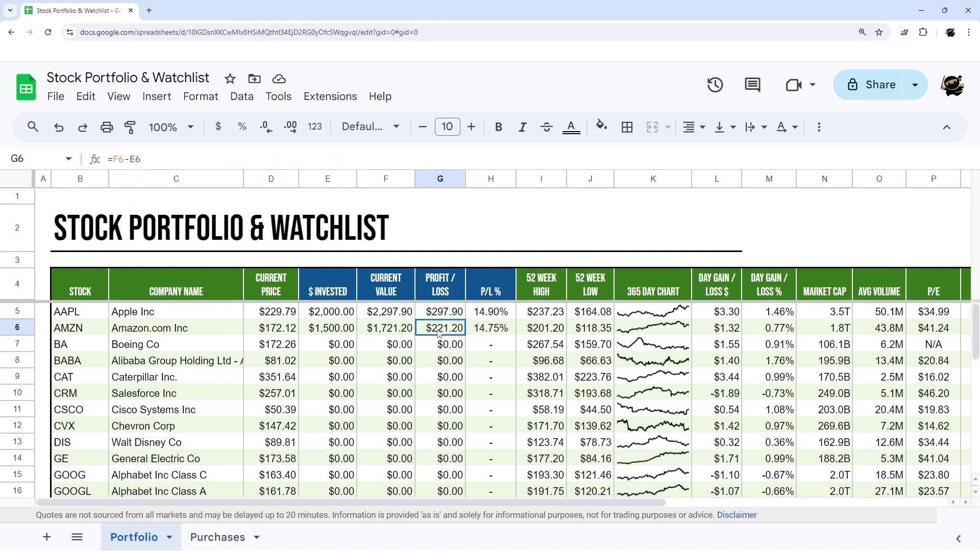